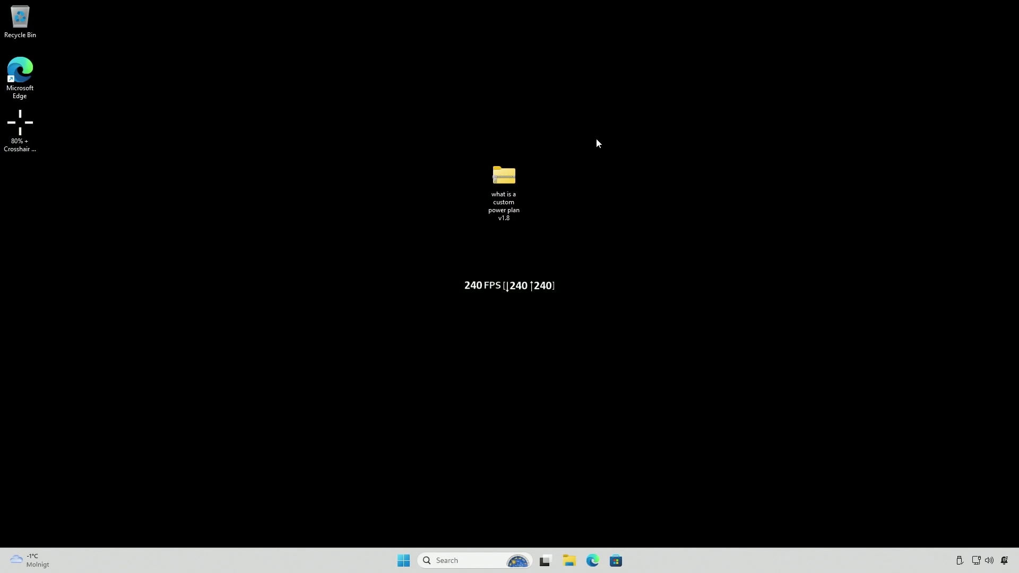
Extract the 'what is a custom power plan v1.8' zip on the desktop into its own folder.
drag(604, 106, 385, 322)
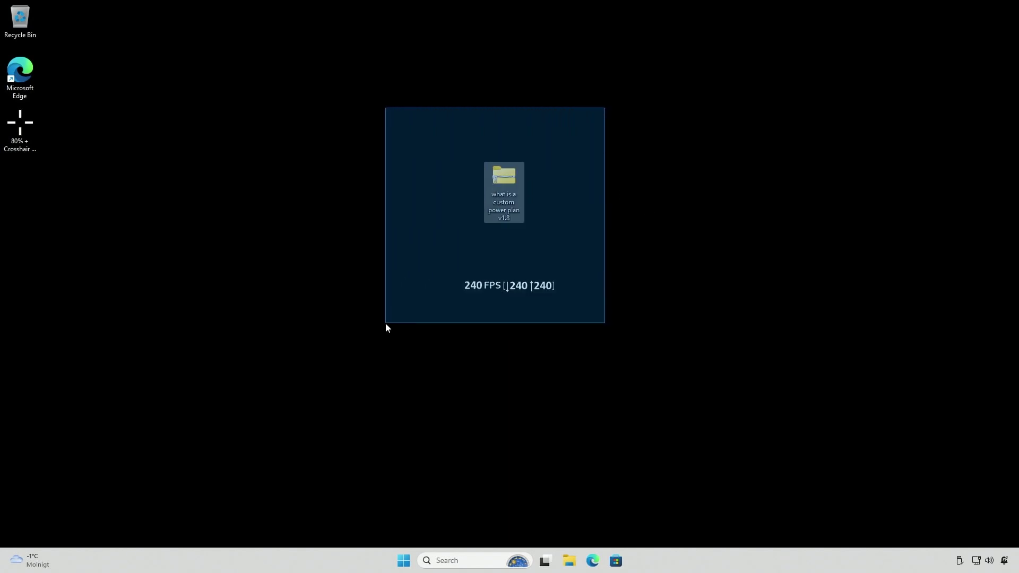
right_click(499, 197)
click(575, 280)
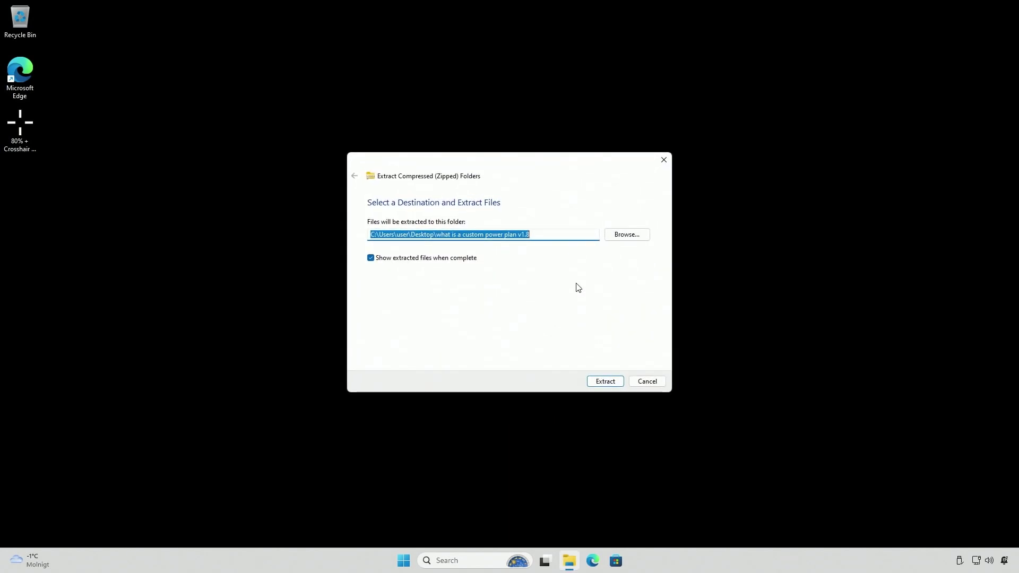
click(611, 382)
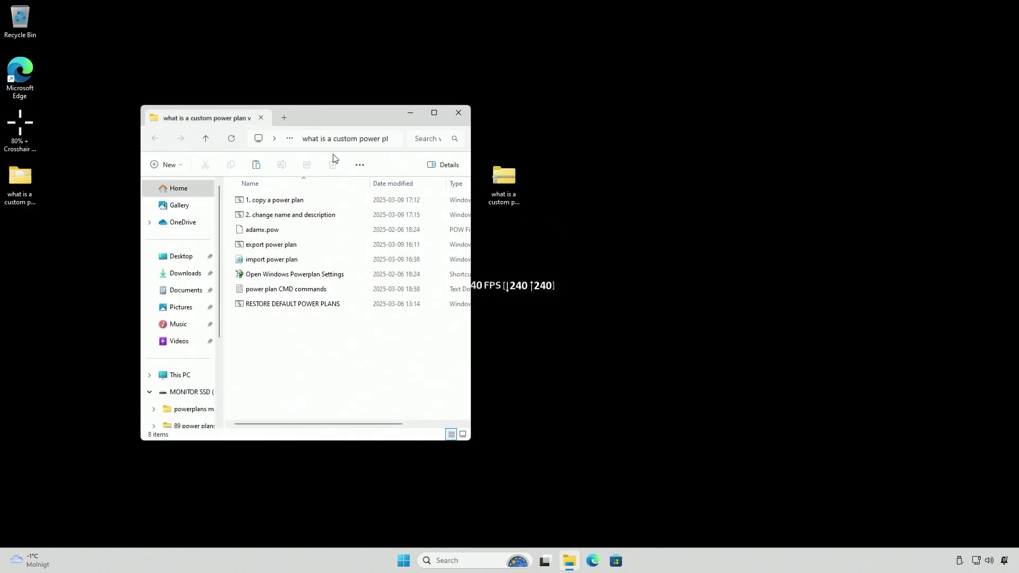
Open Windows power plan settings, view Balanced's advanced settings, and cancel back to the plan list.
double_click(291, 274)
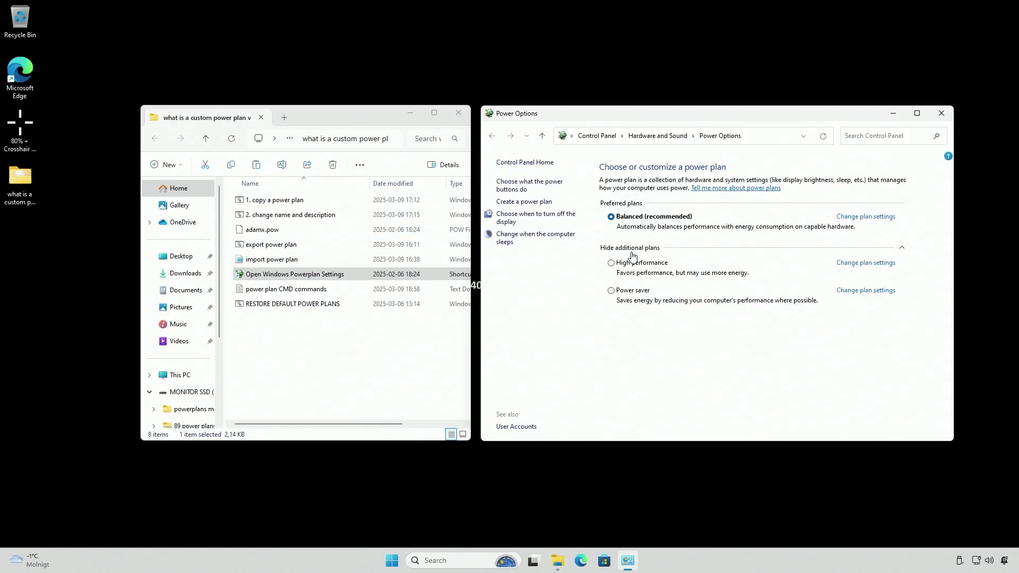
click(865, 217)
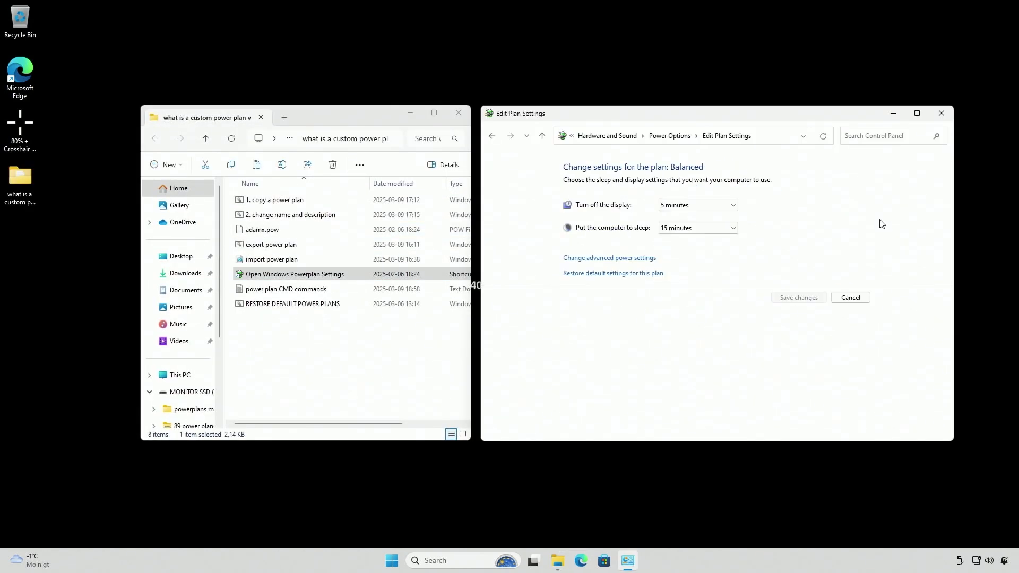
click(613, 259)
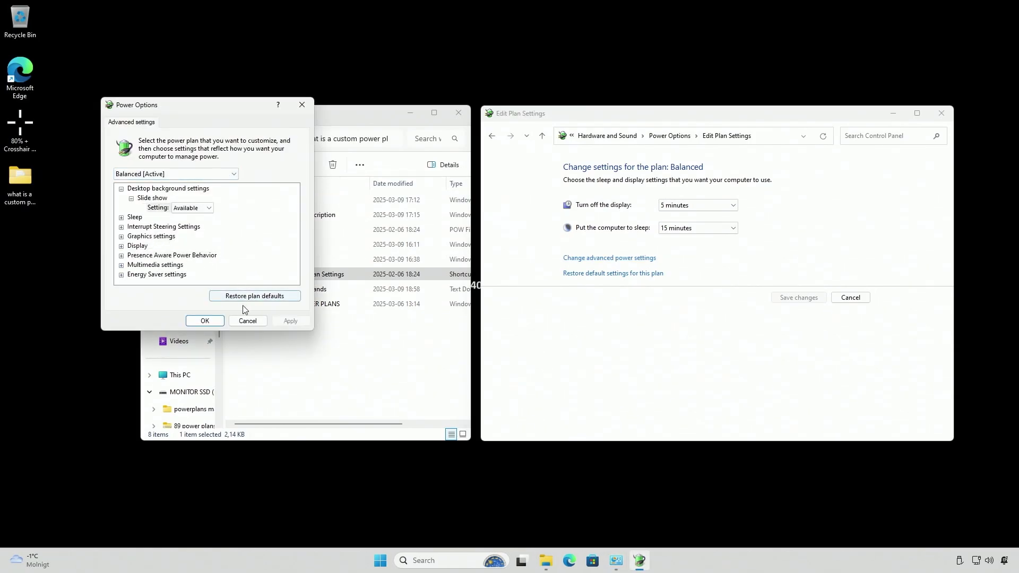
click(248, 322)
key(Escape)
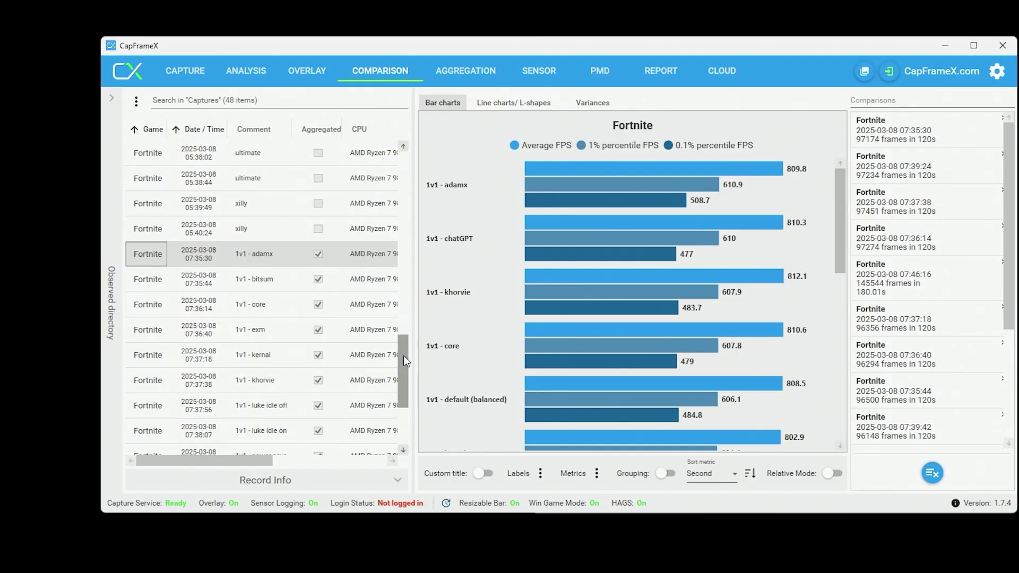
drag(403, 356, 405, 404)
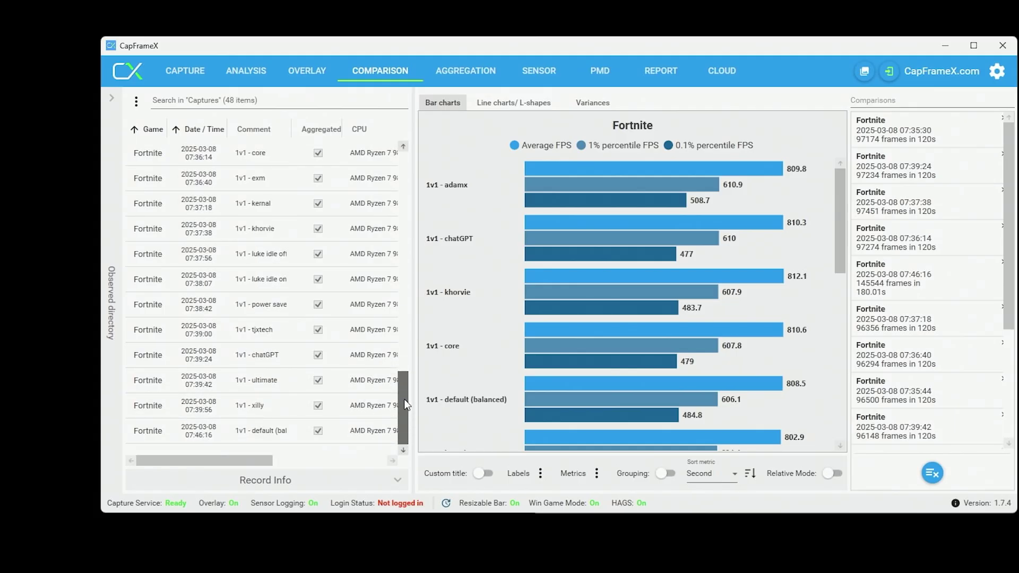
drag(836, 212, 836, 164)
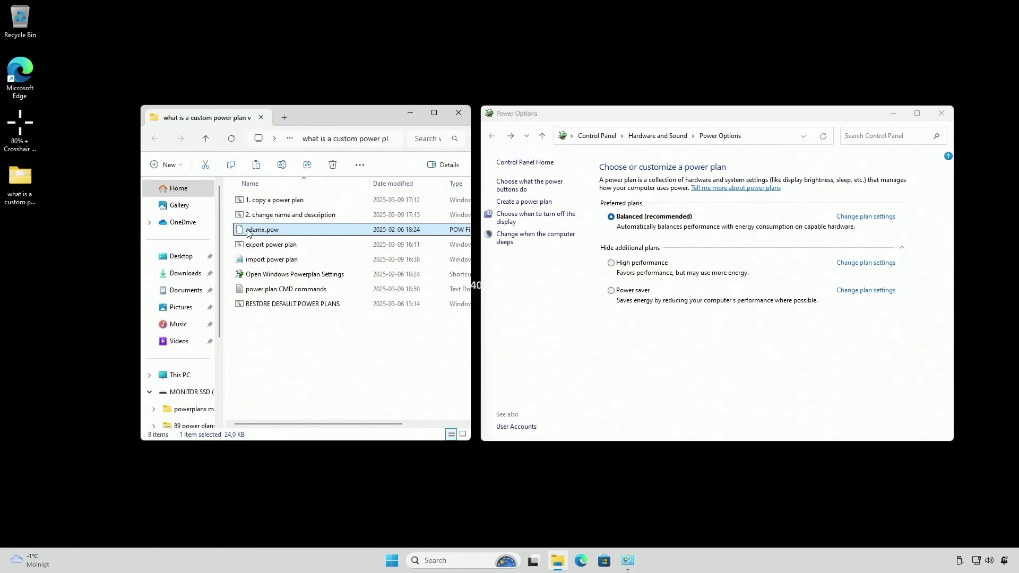
Deselect the files and run the RESTORE DEFAULT POWER PLANS script.
click(345, 352)
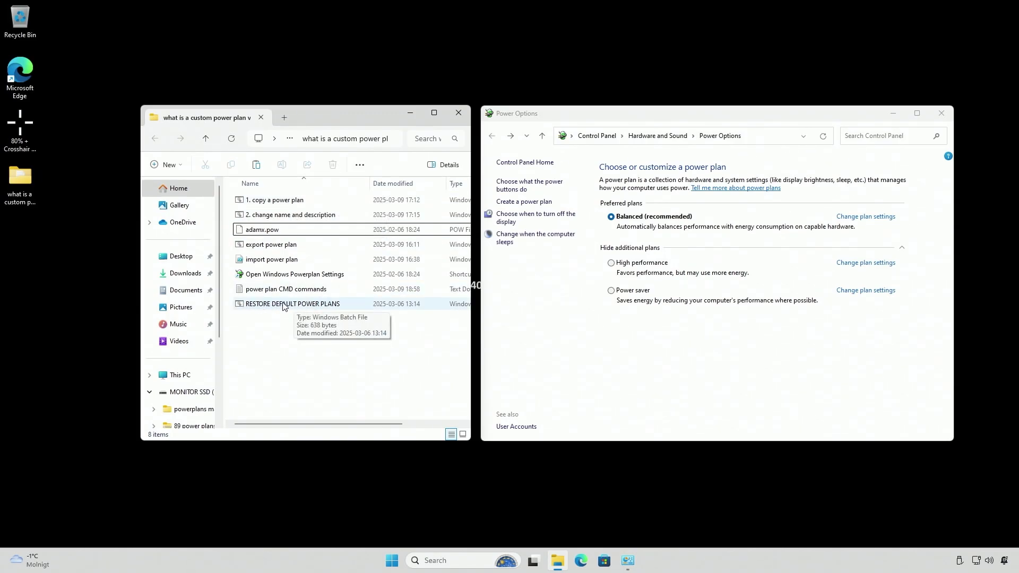
double_click(301, 305)
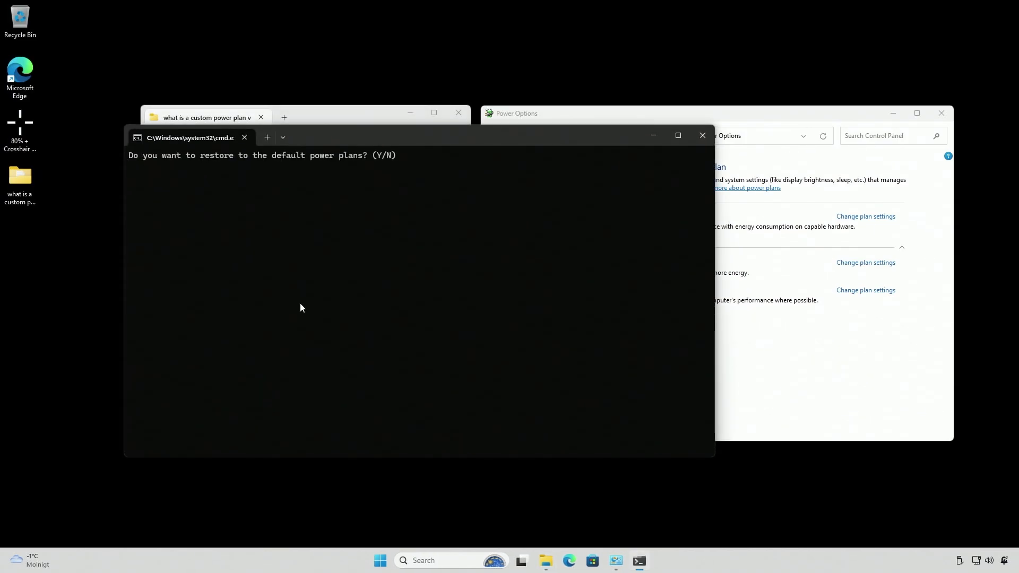
Confirm restoring the default plans with 'y' and run '1. copy a power plan' as administrator.
text(y)
key(Return)
click(652, 134)
right_click(302, 141)
click(366, 267)
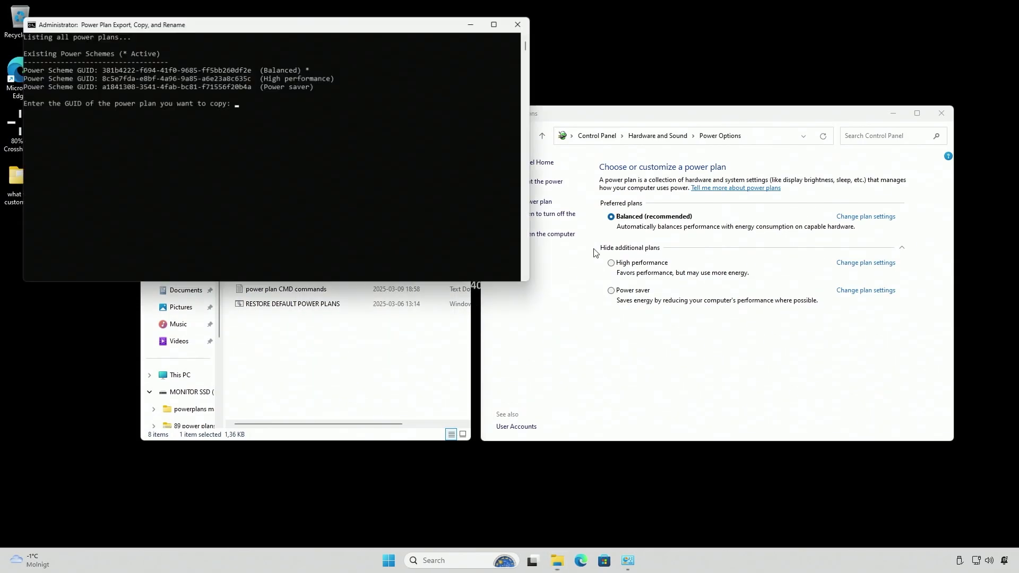
Copy the Balanced plan by its GUID as 'TEST' and confirm it appears in Power Options.
drag(253, 69, 100, 71)
key(ctrl+c)
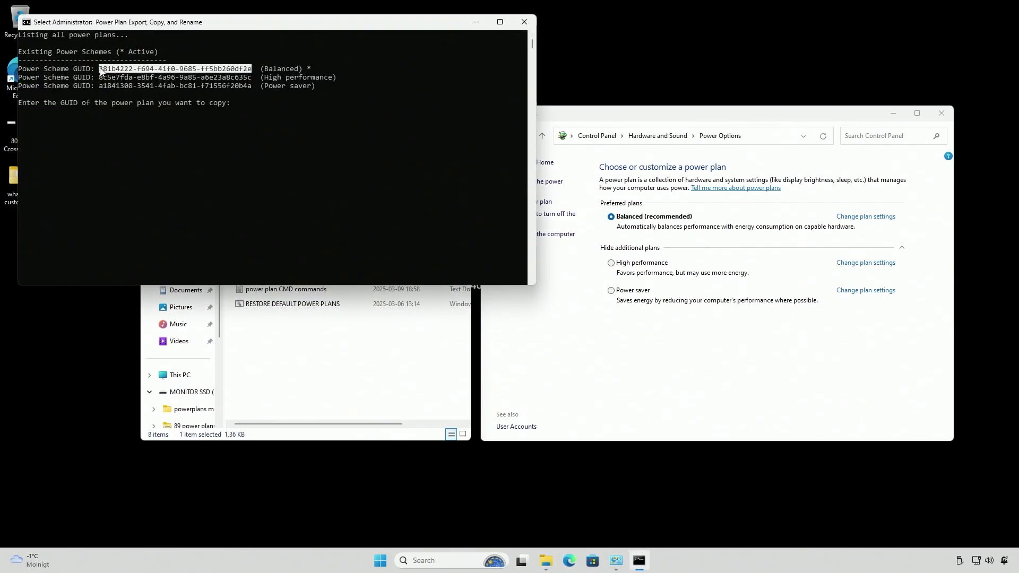
right_click(101, 70)
right_click(101, 71)
key(Return)
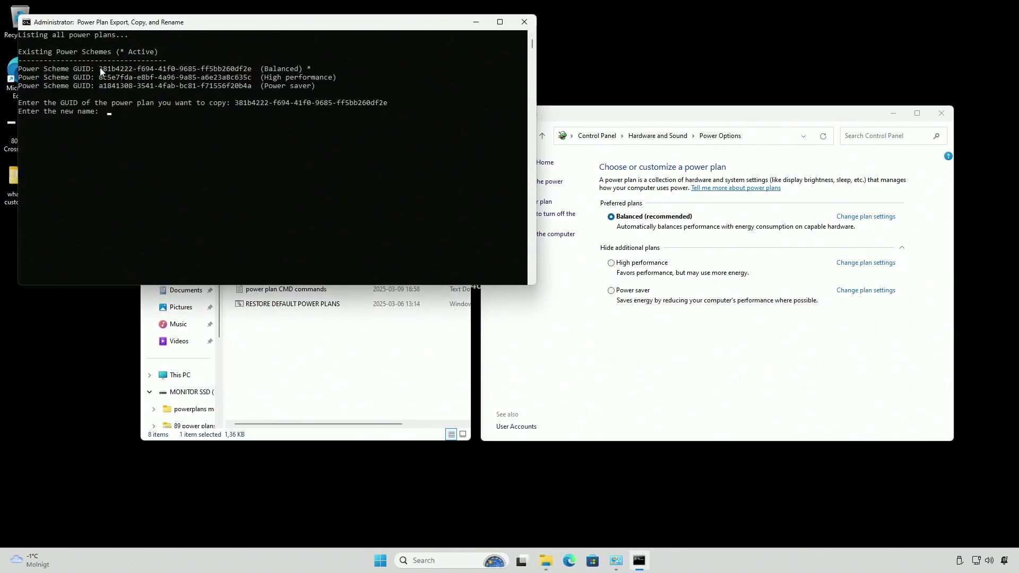
text(TEST)
key(Return)
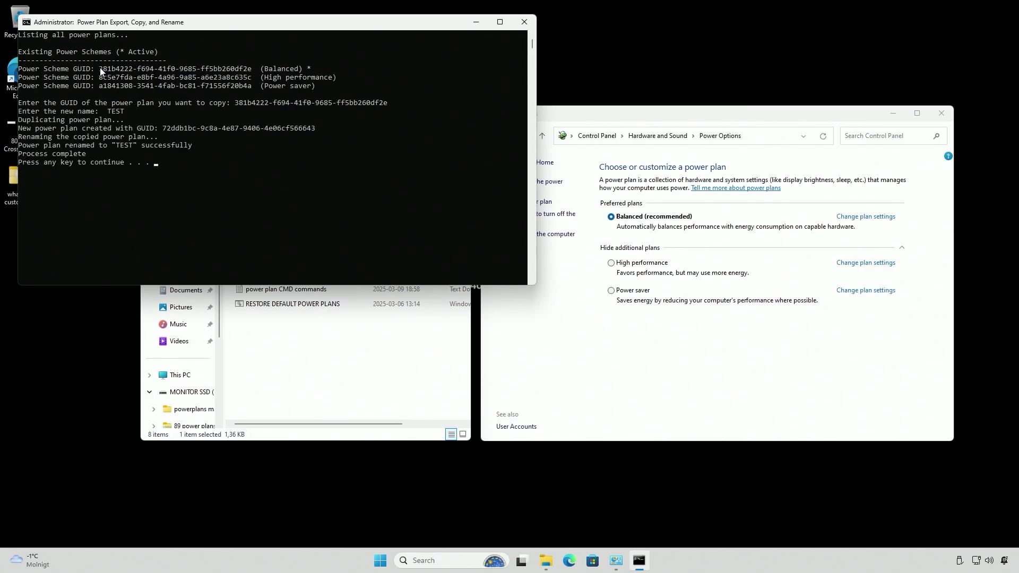
click(662, 386)
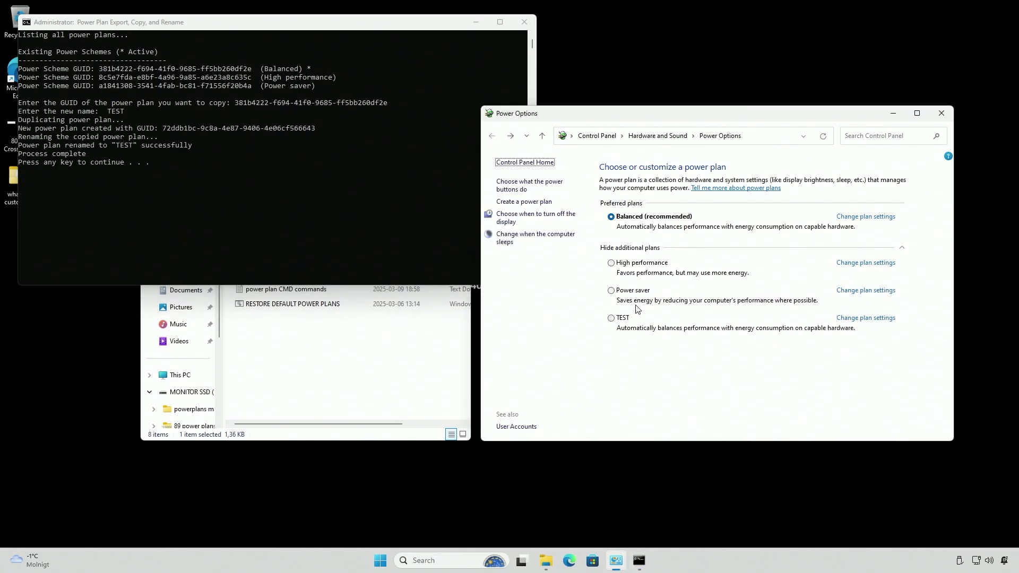
click(524, 22)
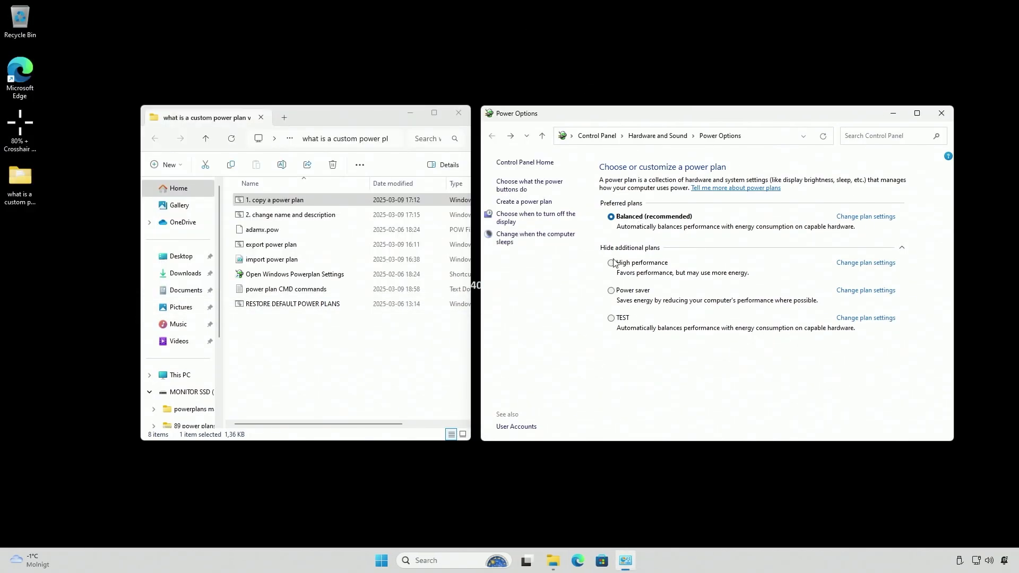
click(298, 89)
Run the rename script as administrator and give it the TEST plan's GUID.
right_click(340, 89)
click(387, 157)
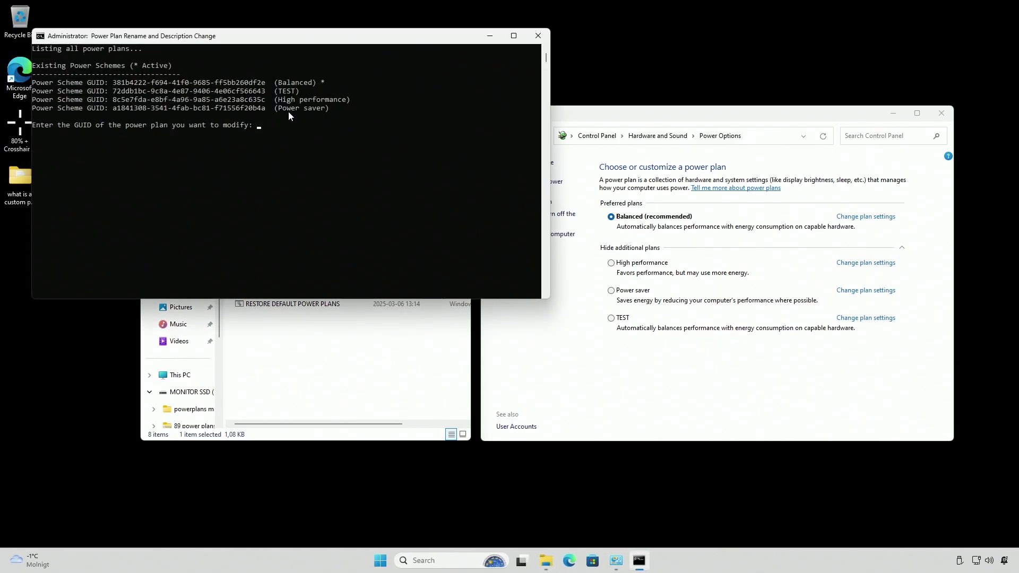
drag(265, 91, 115, 94)
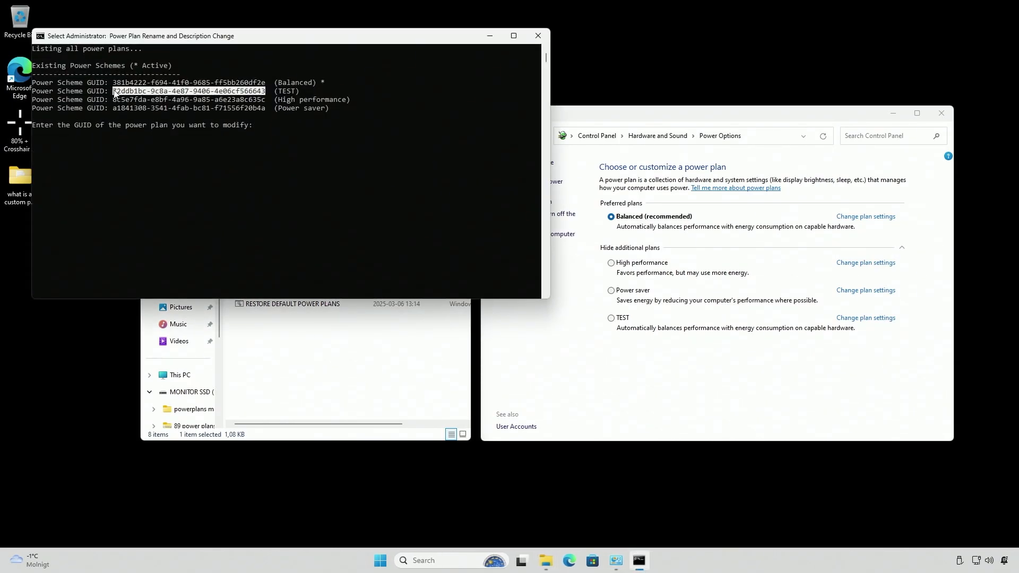
key(ctrl+c)
key(ctrl+v)
key(Return)
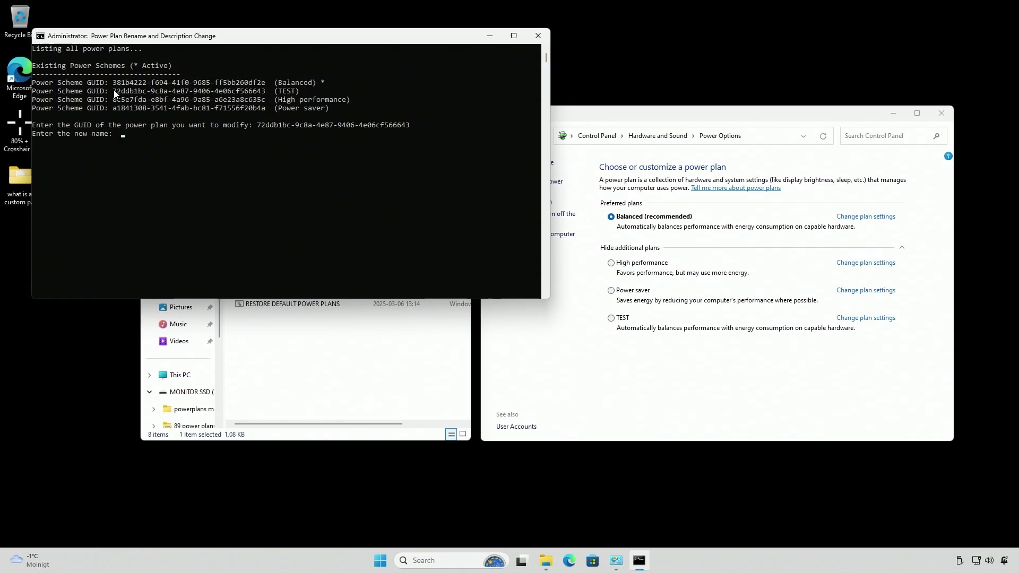
Name the plan 'SUPER MEGA PERFORMANCE BOOST +' with description 'The best power plan ever made'.
text(SUPER MEGA PERFORMAN)
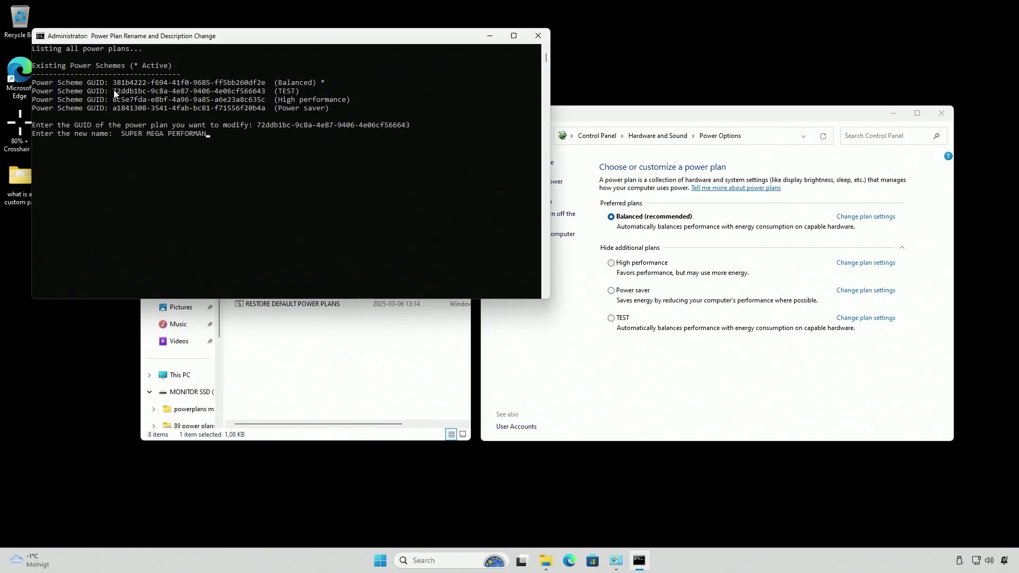
text(CE BOOST +)
key(Return)
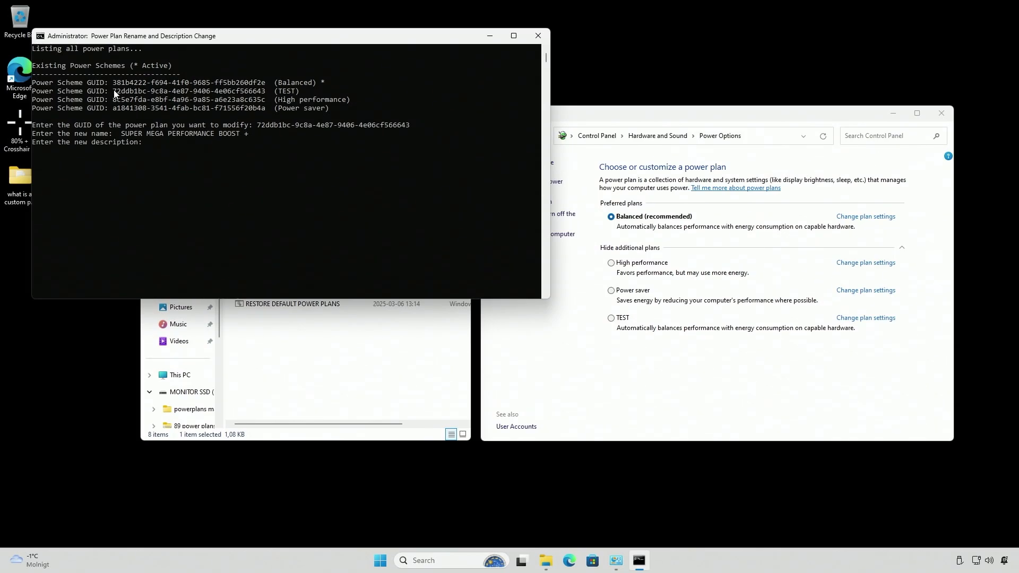
text(The best power plan ever made)
key(Return)
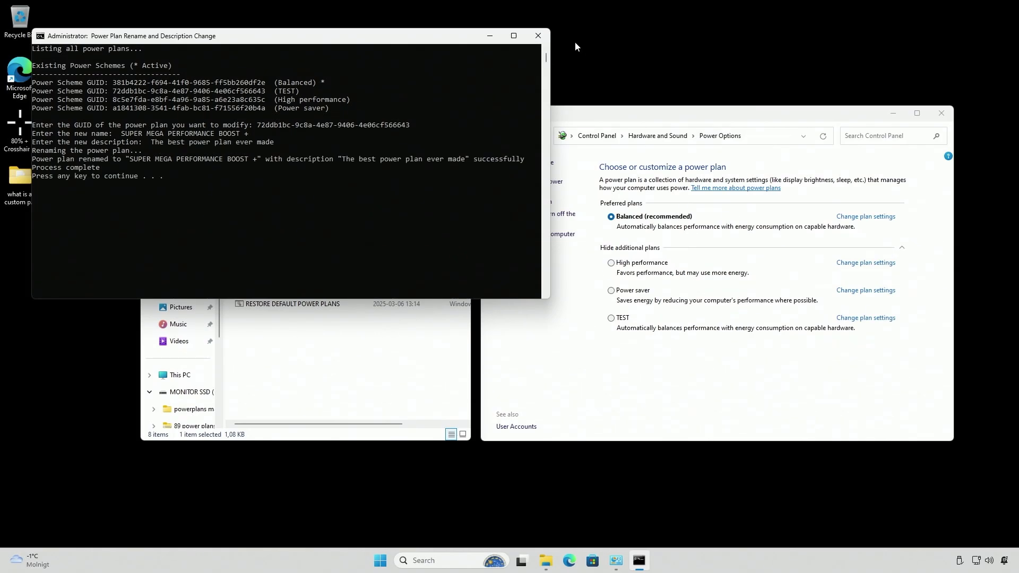
click(538, 35)
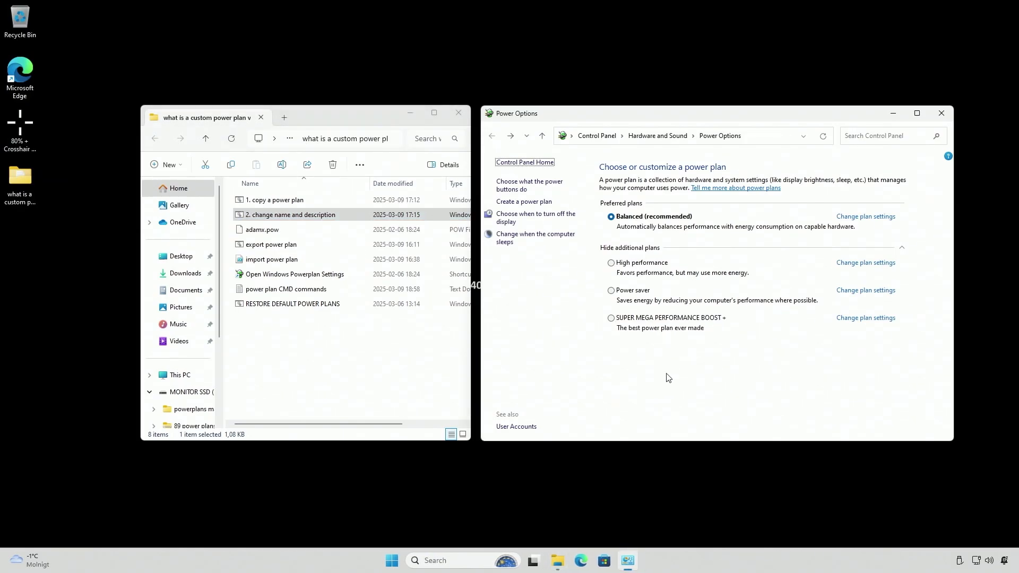
Make SUPER MEGA PERFORMANCE BOOST + active and view its advanced settings without changes.
click(611, 318)
click(865, 318)
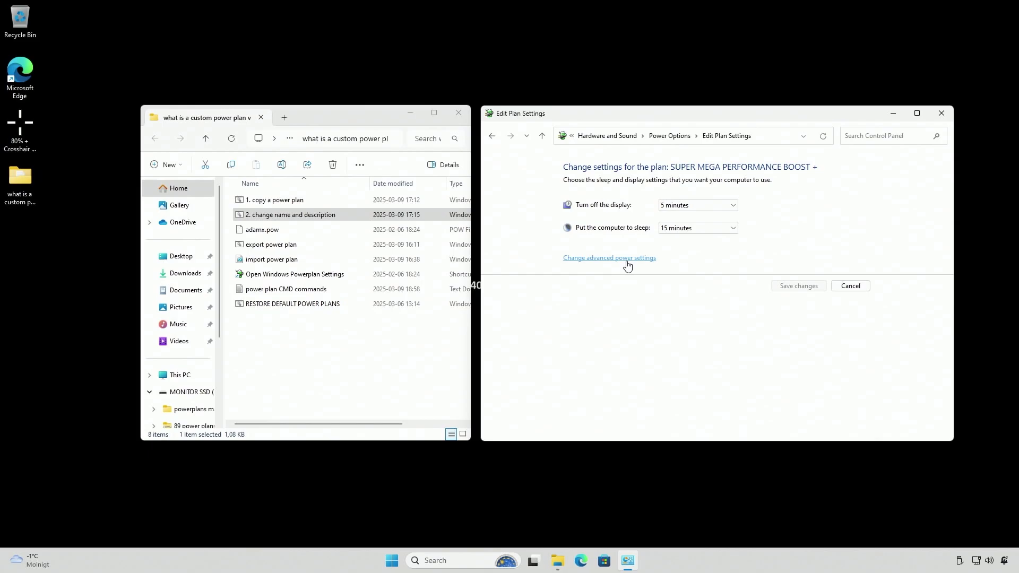
click(625, 259)
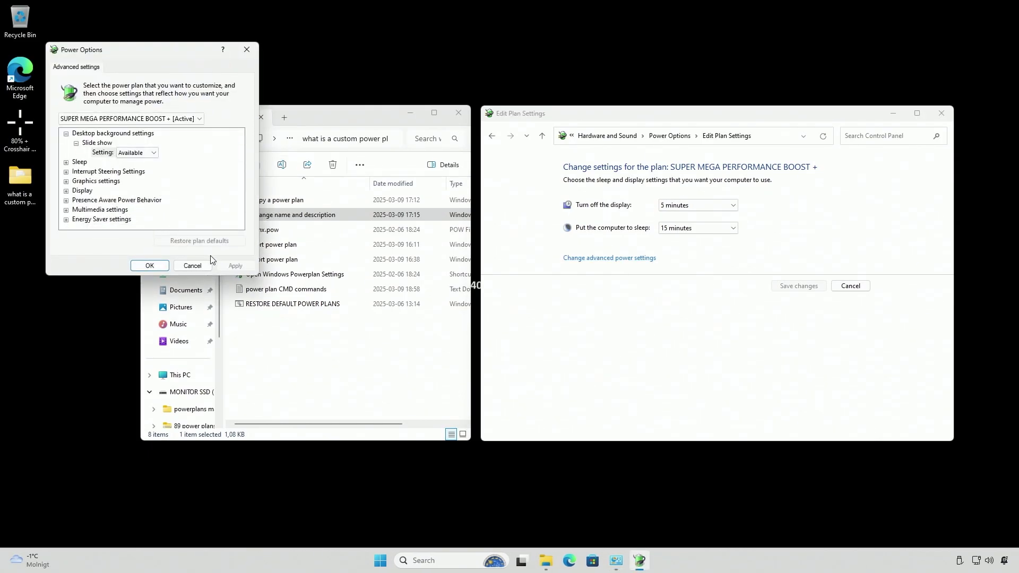
click(204, 268)
key(alt+Left)
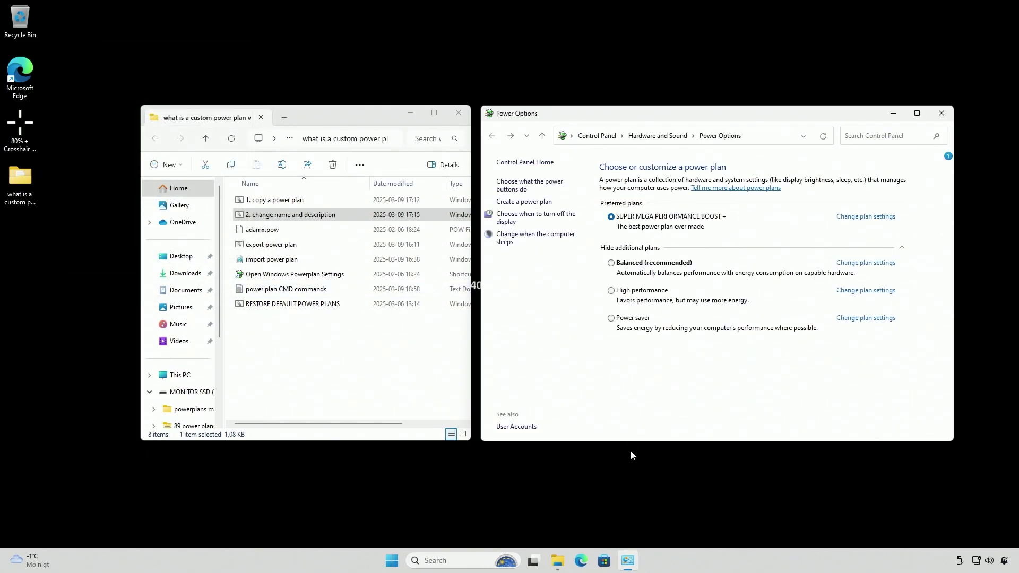
Launch the Brave browser from the Start search.
key(super)
text(brave)
key(Return)
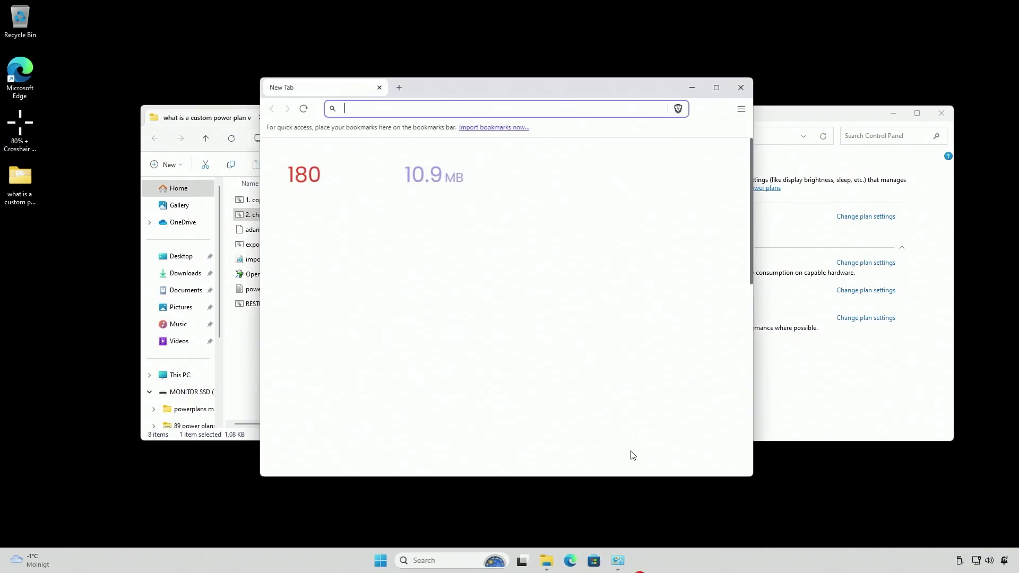
Search 'windows power plan settings explorer' and download the PowerSettingsExplorer zip from guru3D's MediaFire link.
text(windows power plan settings)
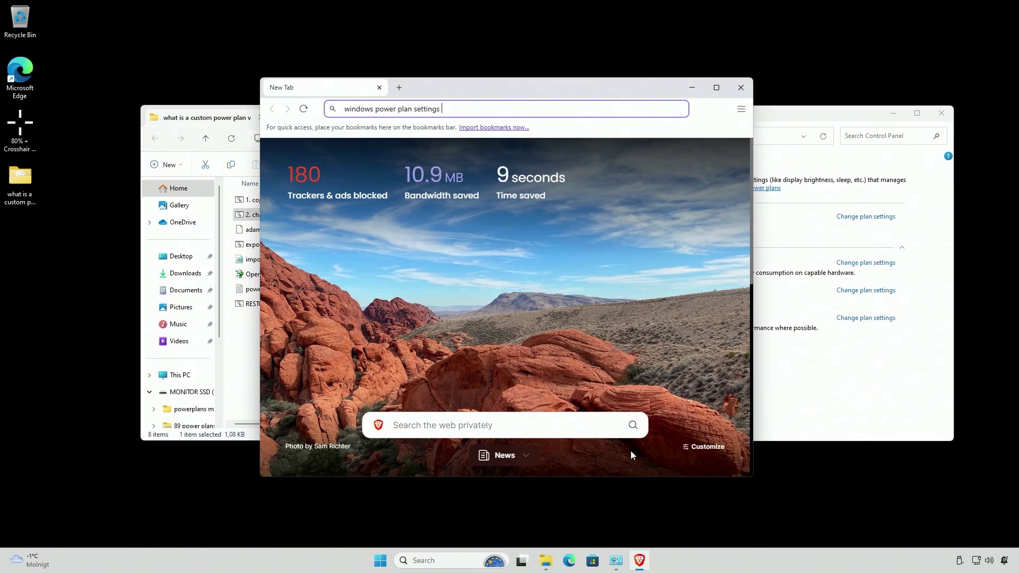
text(explorerer)
key(Return)
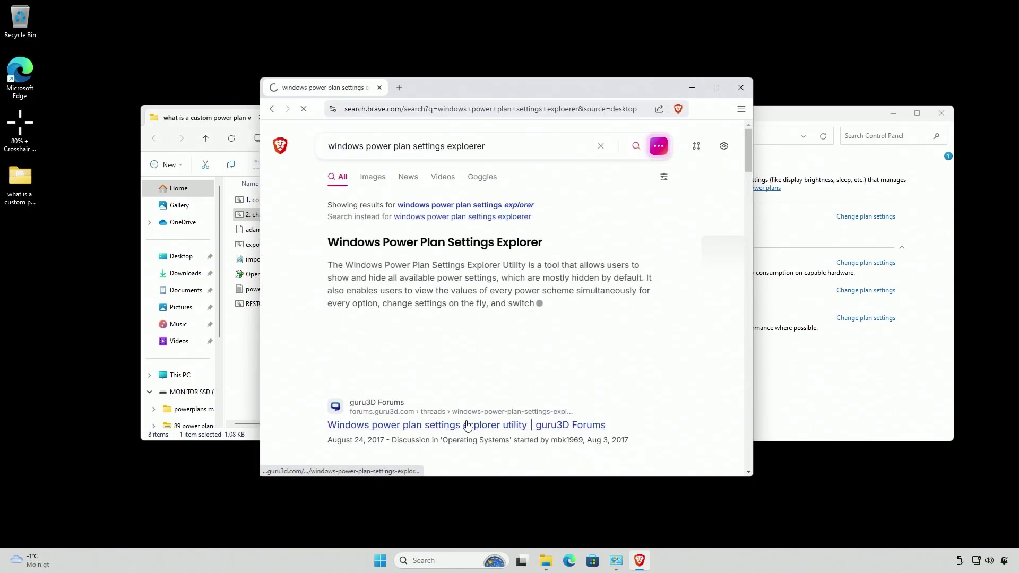
click(500, 277)
click(421, 280)
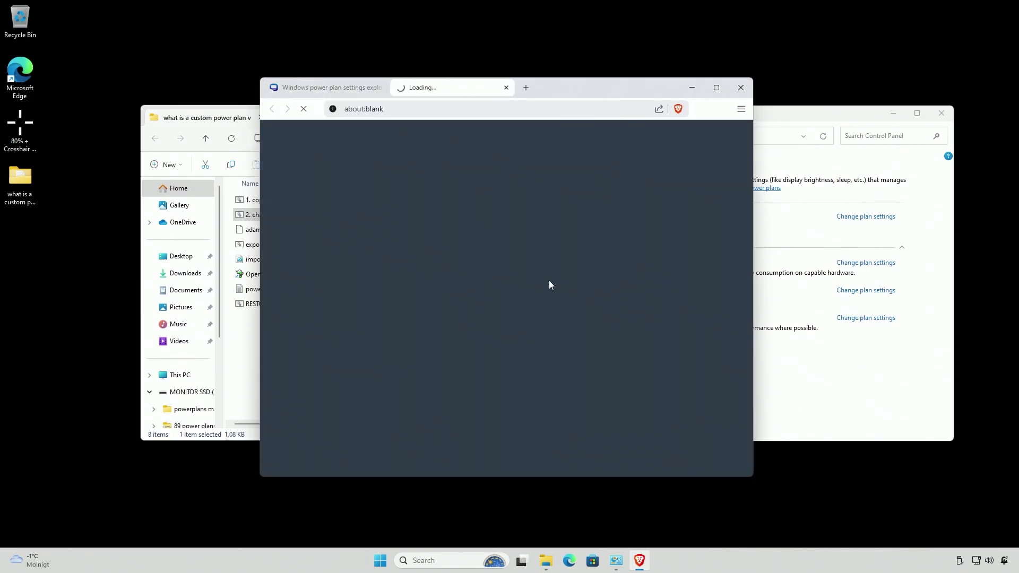
click(584, 287)
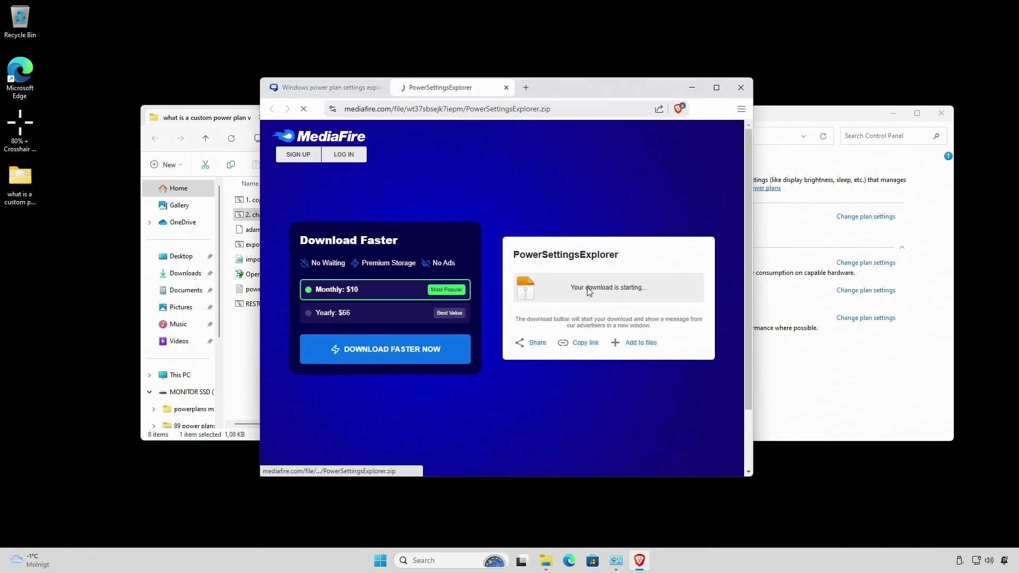
click(680, 343)
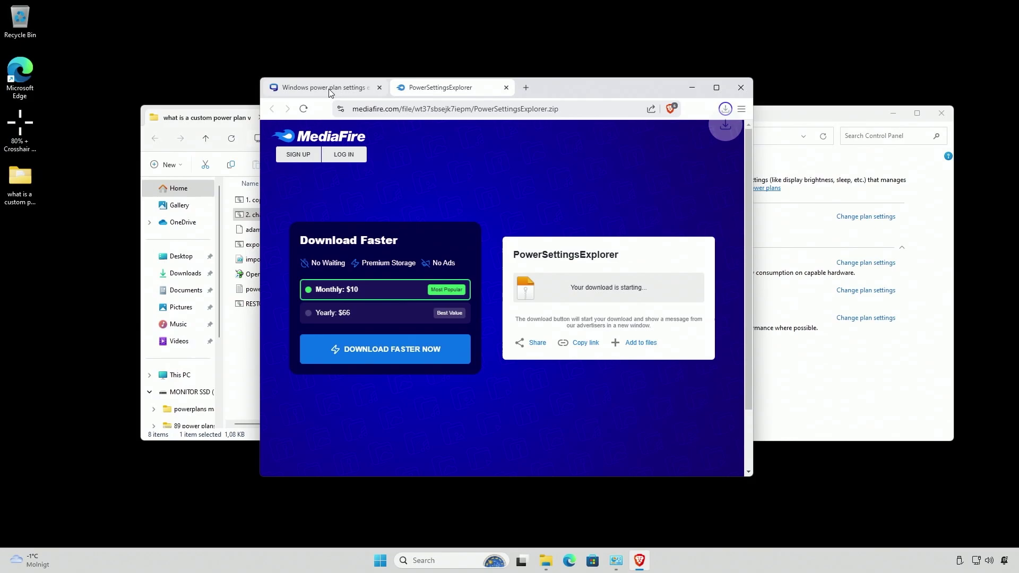
Return to the guru3D forum thread and scroll through it.
click(324, 87)
scroll(440, 324, down, 5)
scroll(439, 324, down, 1)
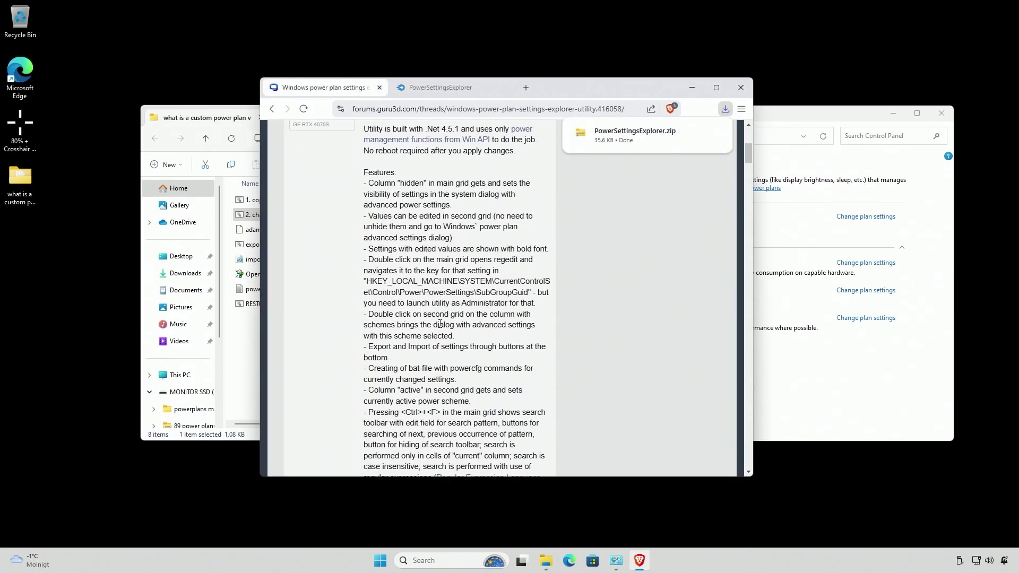
scroll(367, 284, down, 2)
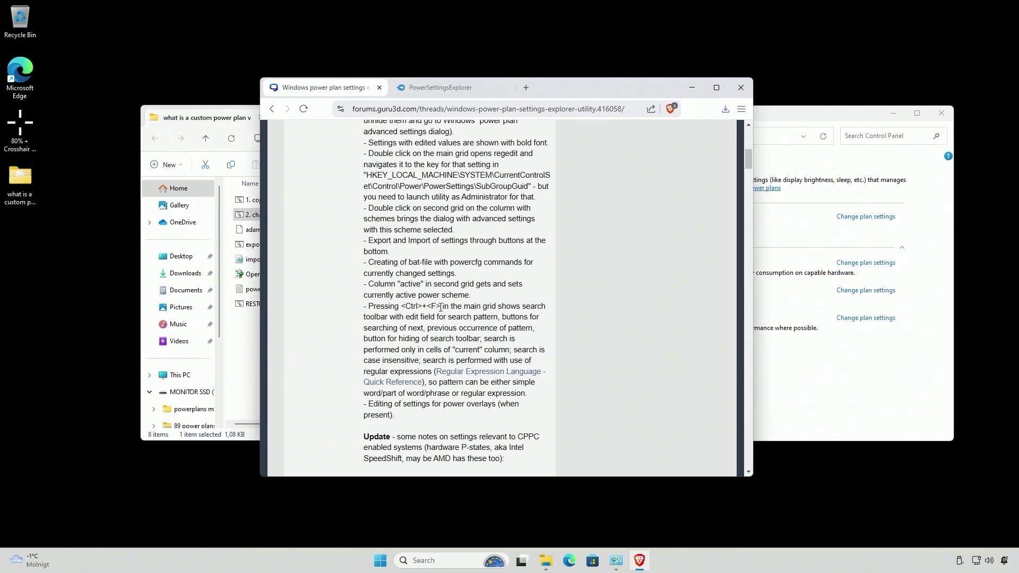
scroll(456, 287, up, 10)
Extract the downloaded PowerSettingsExplorer zip and launch PowerSettingsExplorer.
click(726, 109)
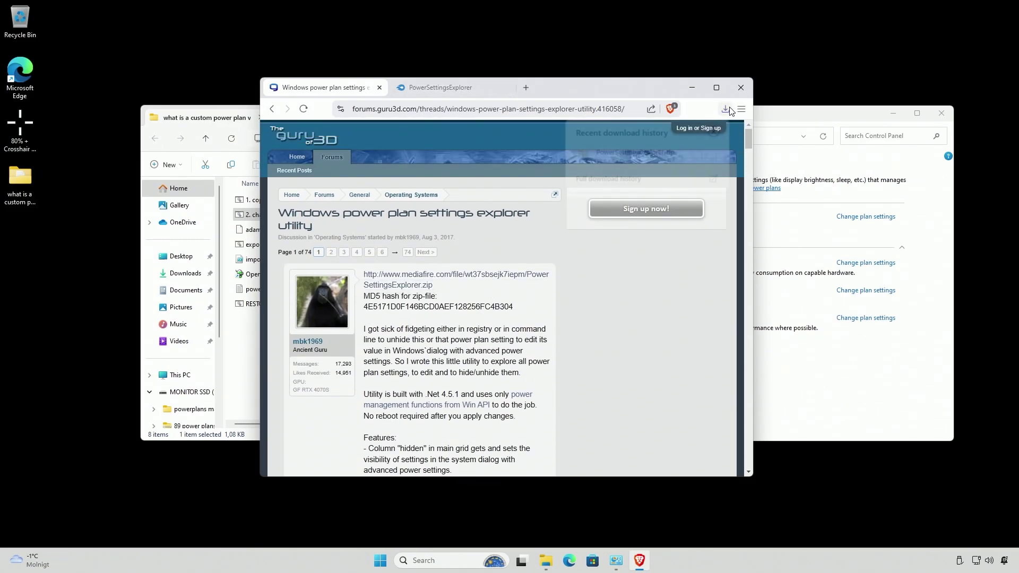
click(714, 155)
right_click(290, 229)
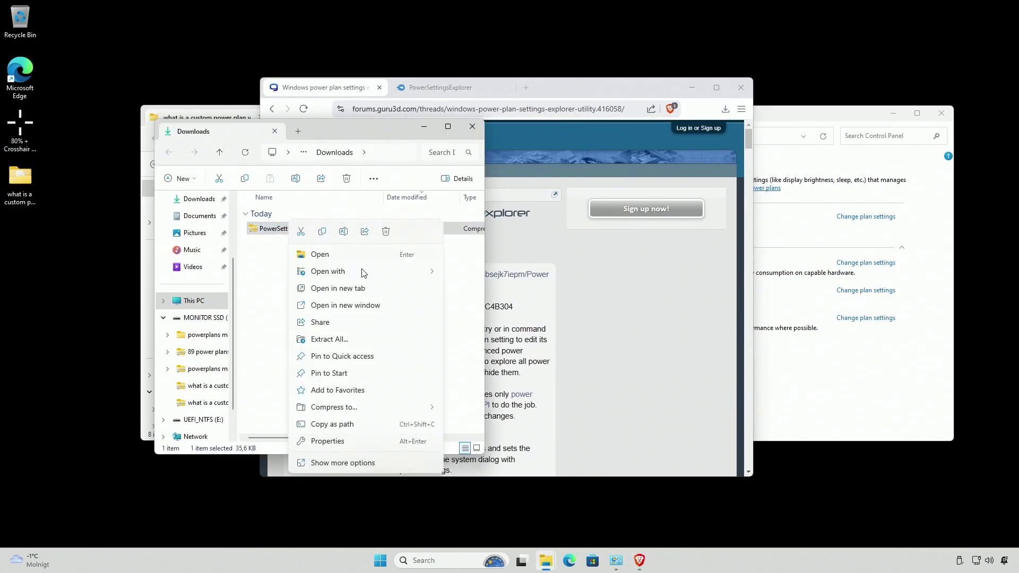
click(329, 339)
key(Return)
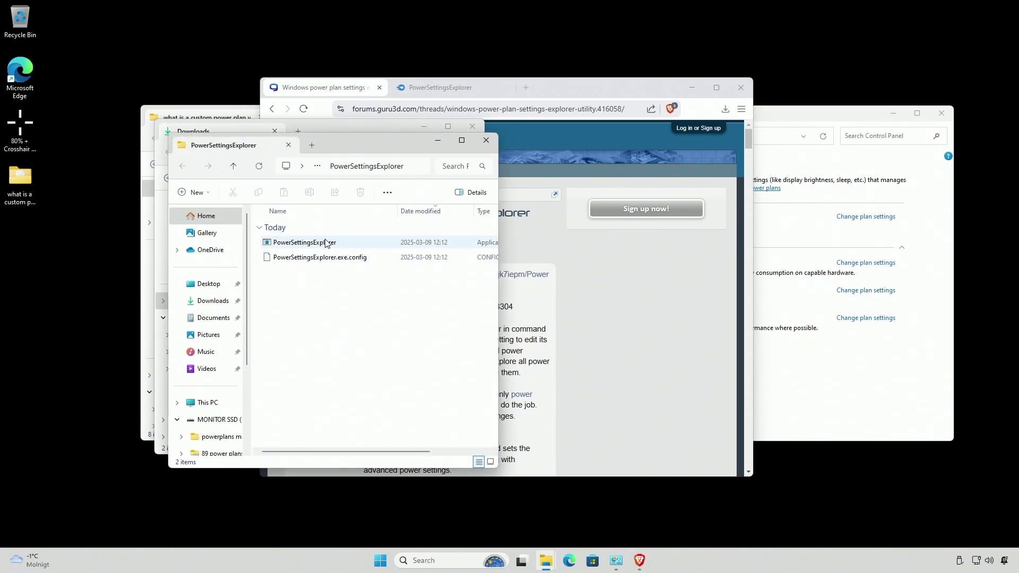
double_click(326, 242)
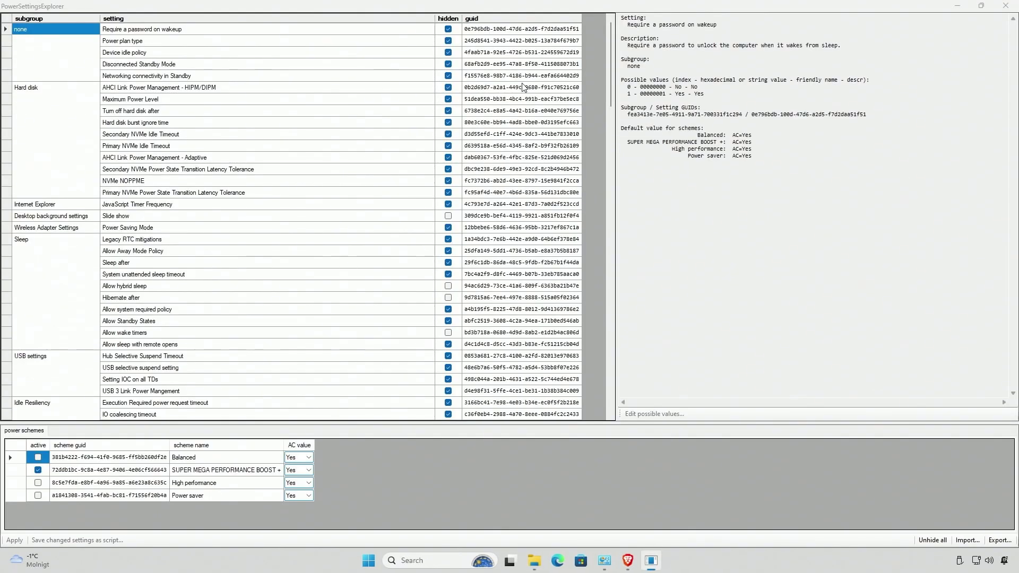
Scroll through the PowerSettingsExplorer settings grid, then close the program.
scroll(306, 228, down, 20)
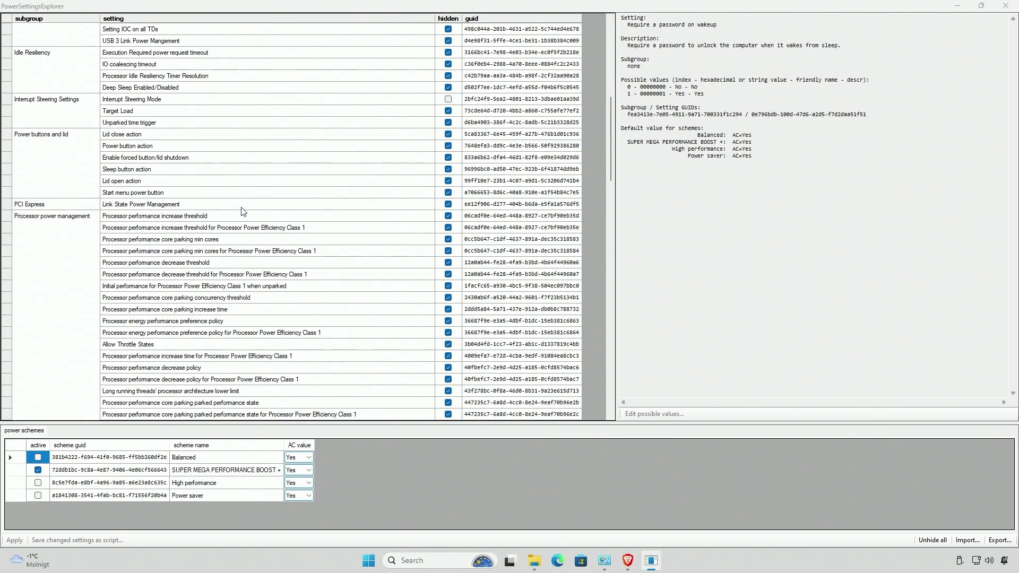
scroll(253, 227, down, 8)
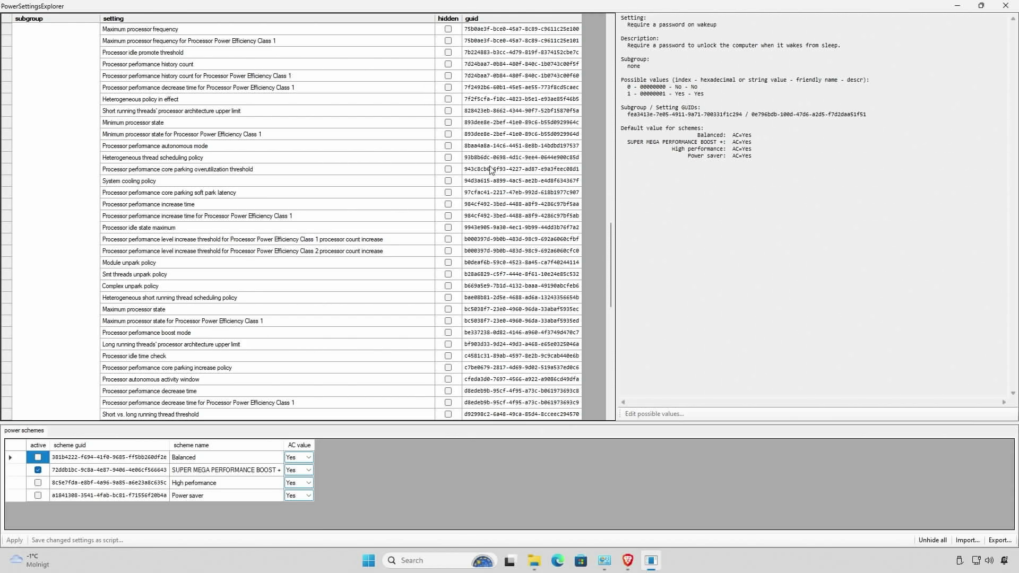
click(1005, 7)
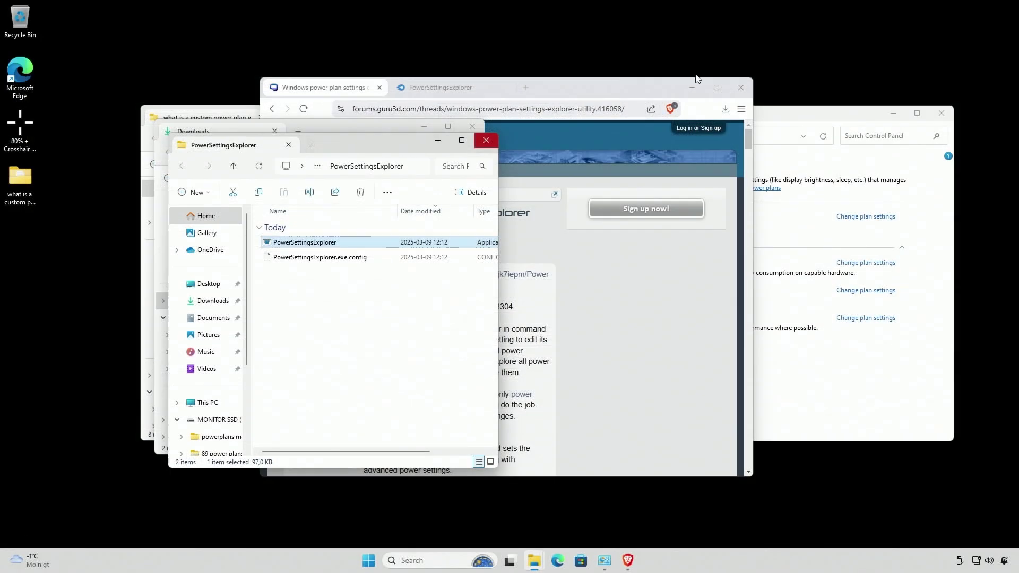
Close the File Explorer and Brave windows.
key(alt+Up)
click(477, 132)
key(alt+F4)
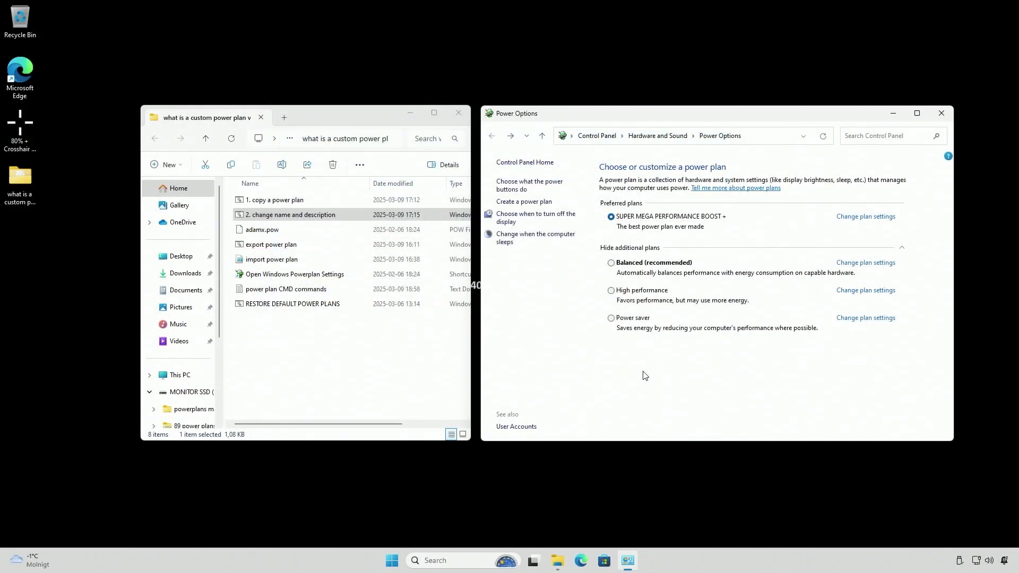
Review the newly exposed processor settings in the plan's advanced settings, then cancel back.
click(855, 217)
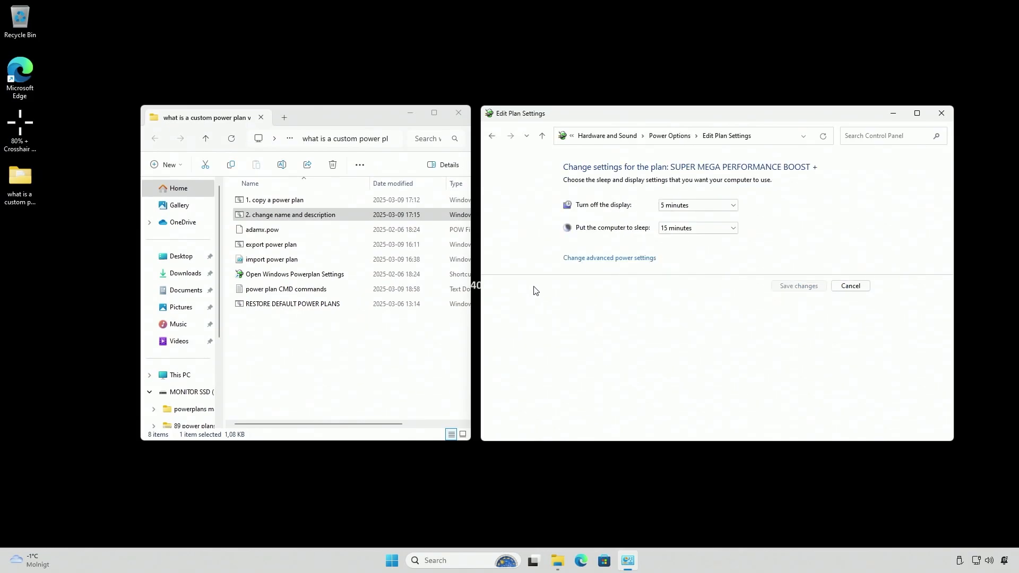
click(626, 260)
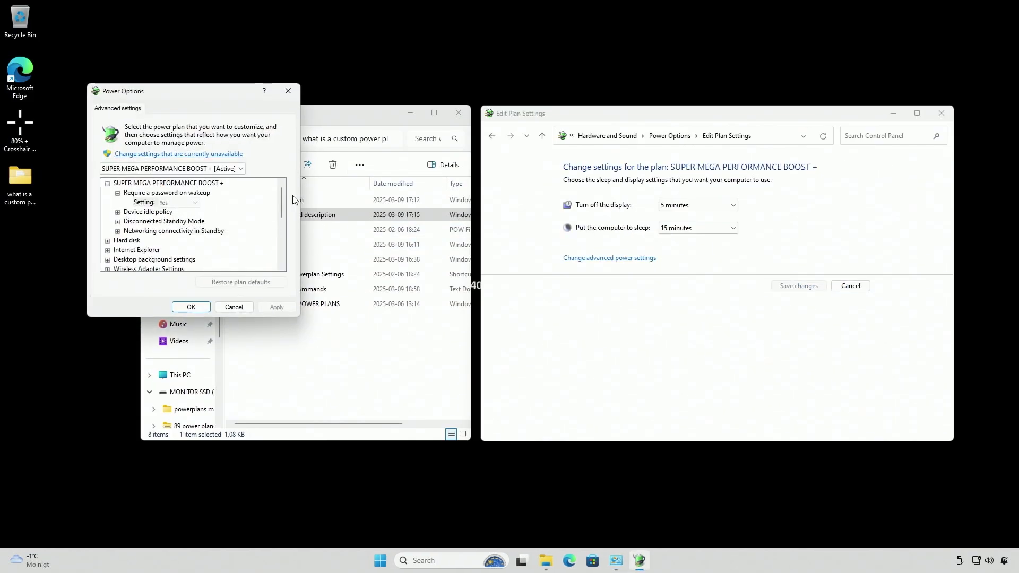
scroll(282, 198, down, 1)
scroll(282, 199, down, 10)
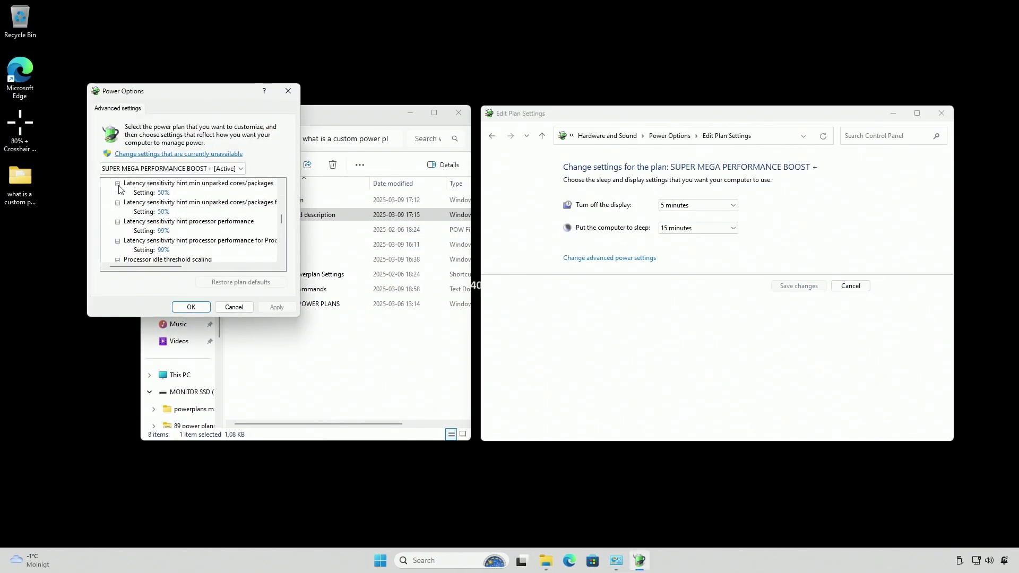
click(168, 212)
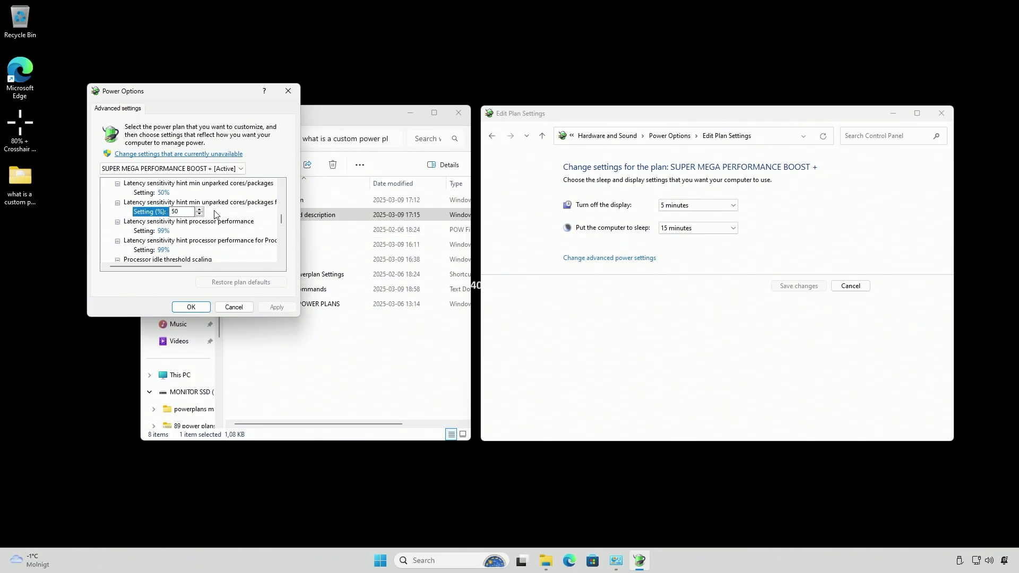
scroll(228, 220, down, 4)
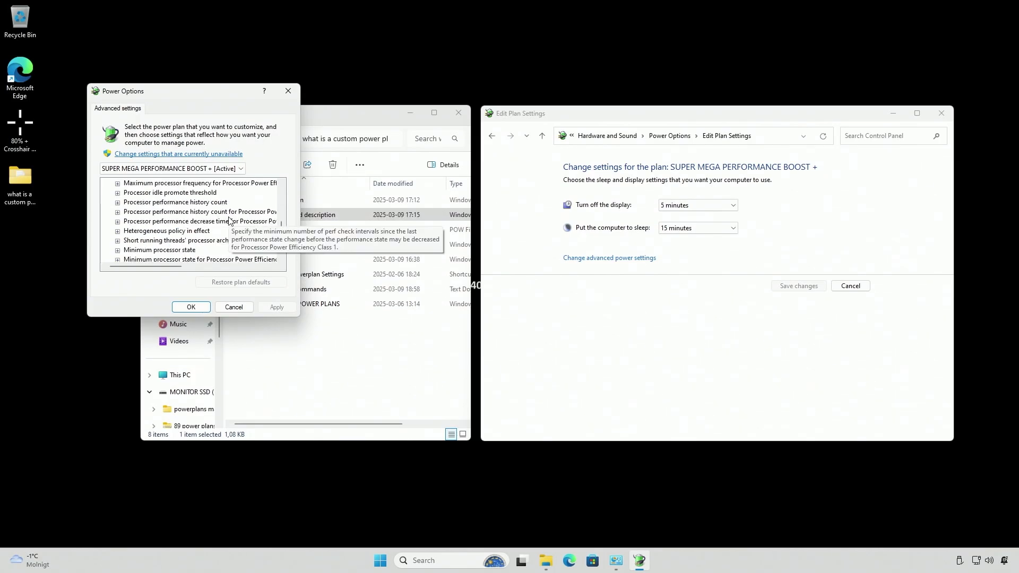
click(234, 307)
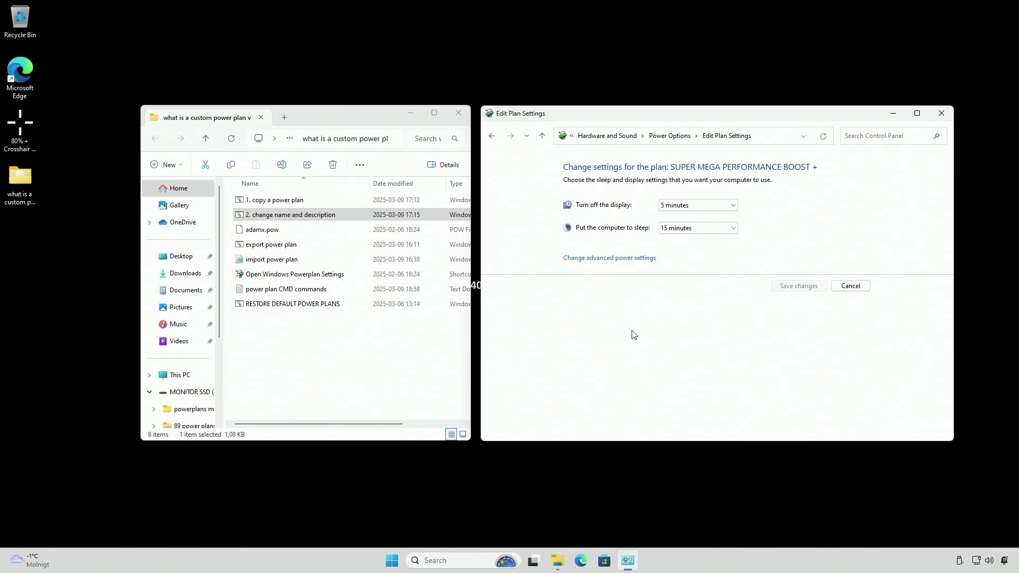
key(alt+Left)
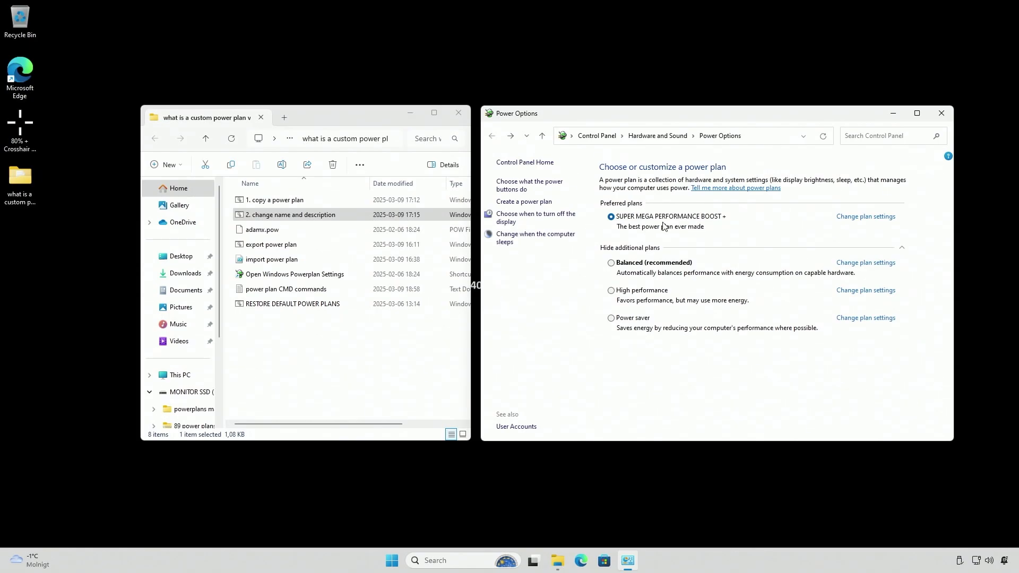
Export SUPER MEGA PERFORMANCE BOOST + by its GUID using the export script as administrator.
right_click(281, 244)
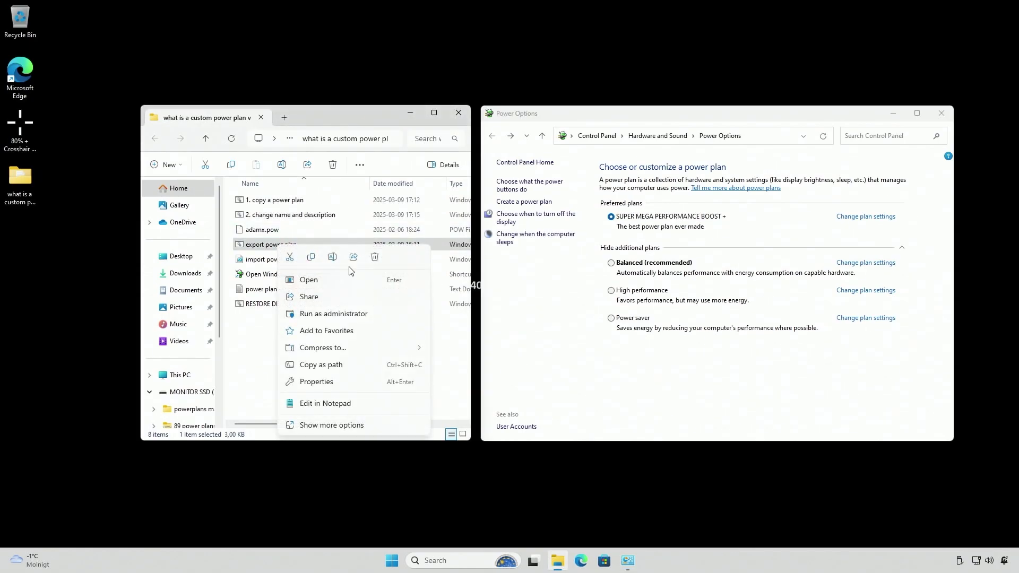
click(350, 314)
drag(334, 160, 185, 163)
right_click(183, 162)
right_click(184, 162)
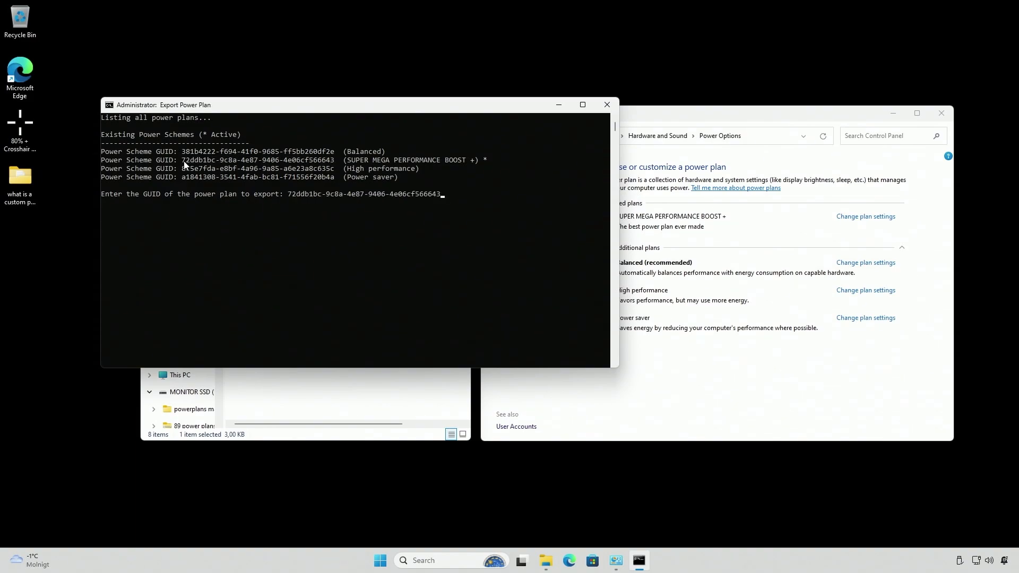
key(Return)
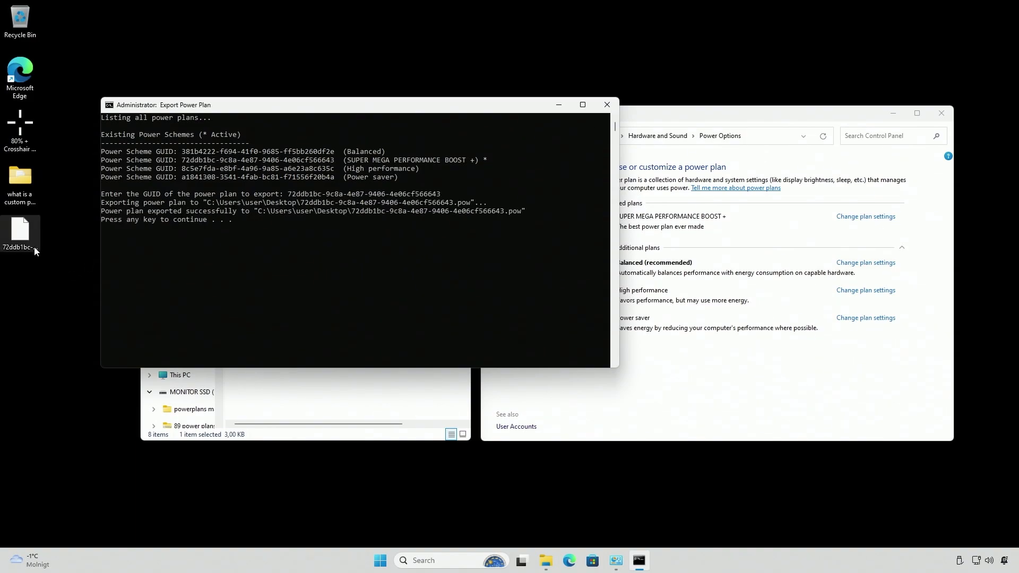
Rename the exported desktop .pow file to 'SUPER MEGA PERFORMANCE BOOST +'.
drag(346, 159, 481, 162)
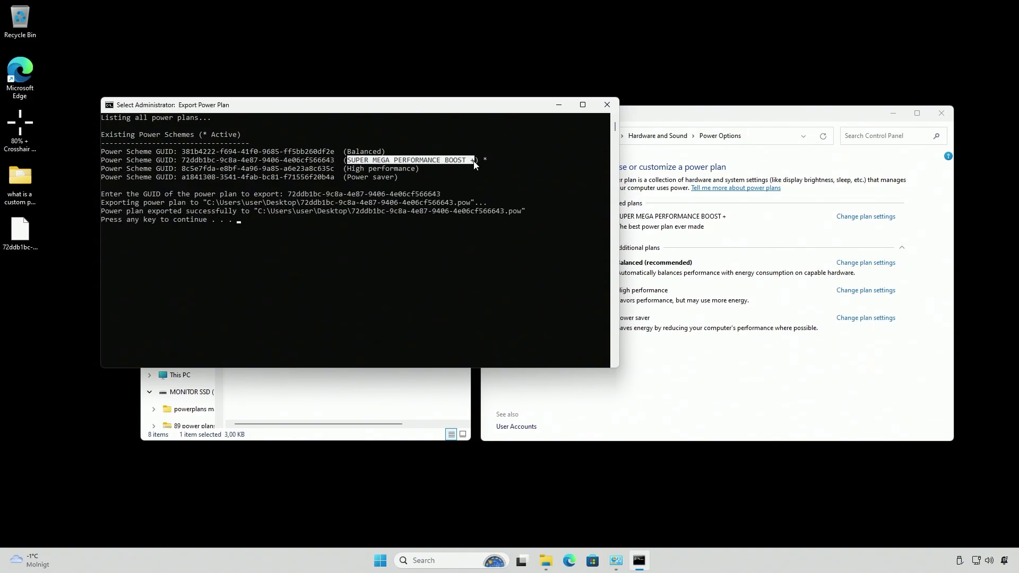
right_click(585, 133)
click(606, 106)
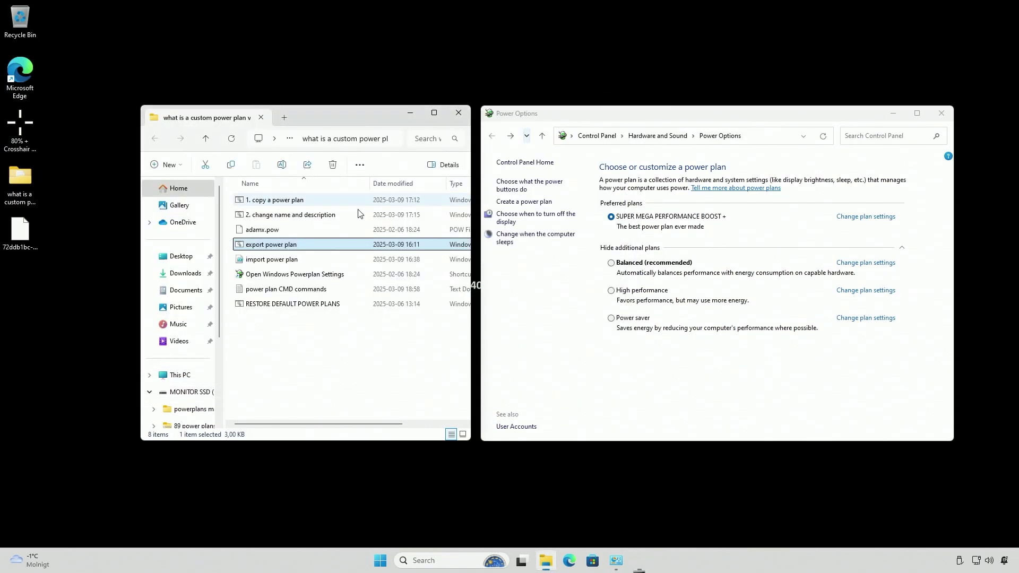
right_click(16, 238)
click(76, 244)
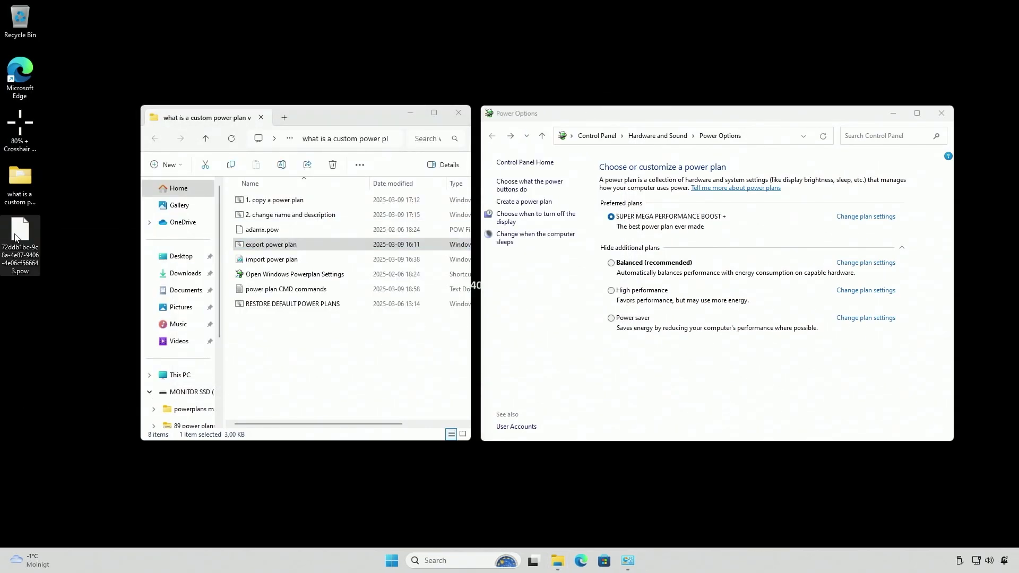
text(SUPER MEGA PERFORMANCE BOOST +)
key(Return)
Open the 'import power plan' script in Notepad.
click(331, 333)
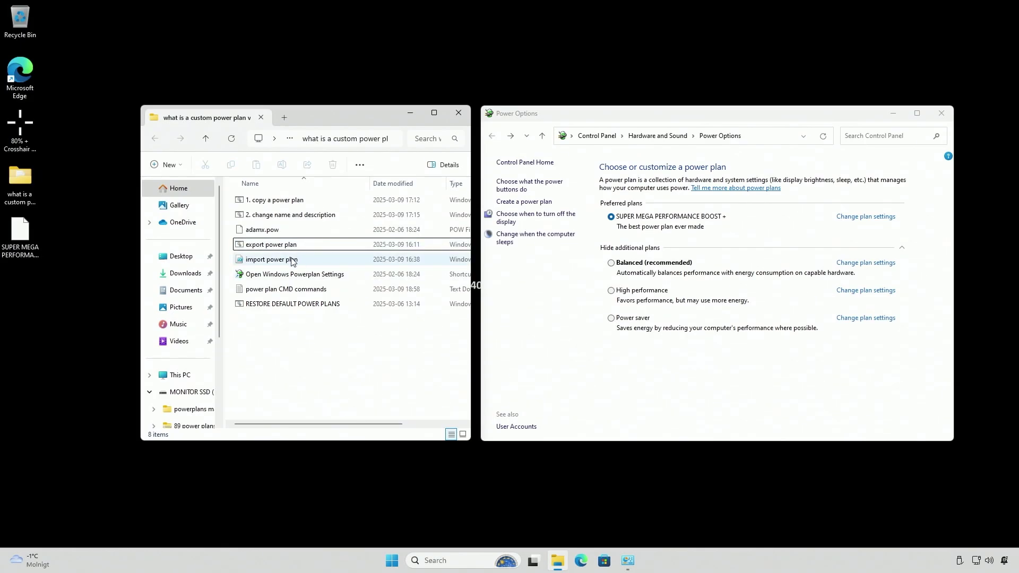
click(260, 233)
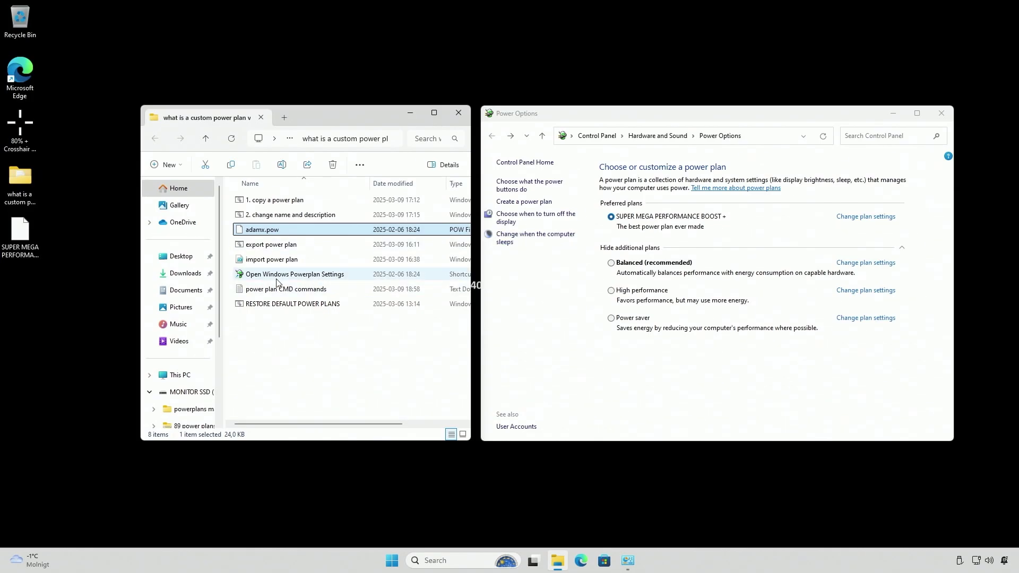
click(276, 260)
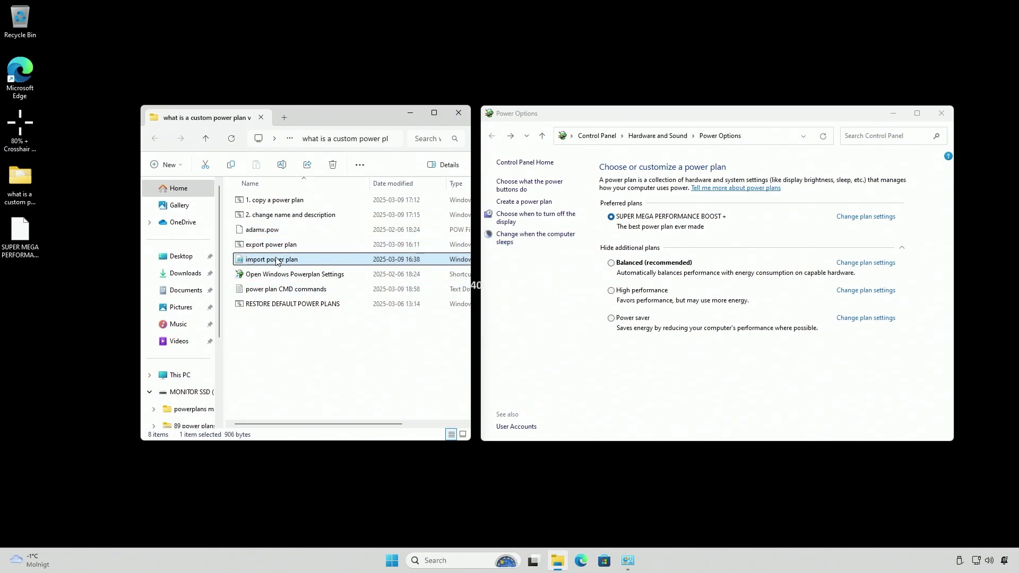
double_click(276, 260)
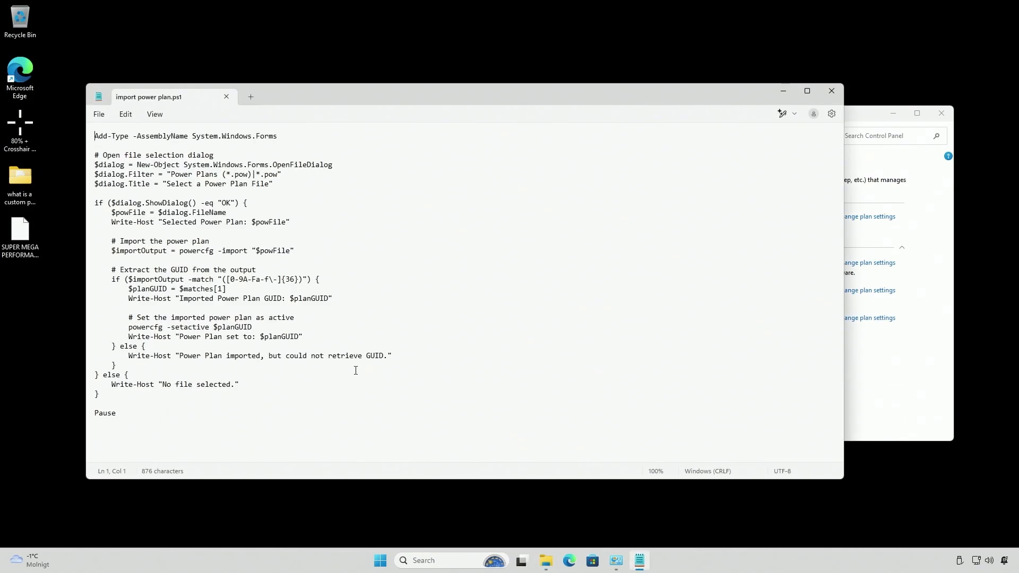
Copy the whole script, close Notepad, and search Windows for 'powersh'.
key(ctrl+a)
key(alt+F4)
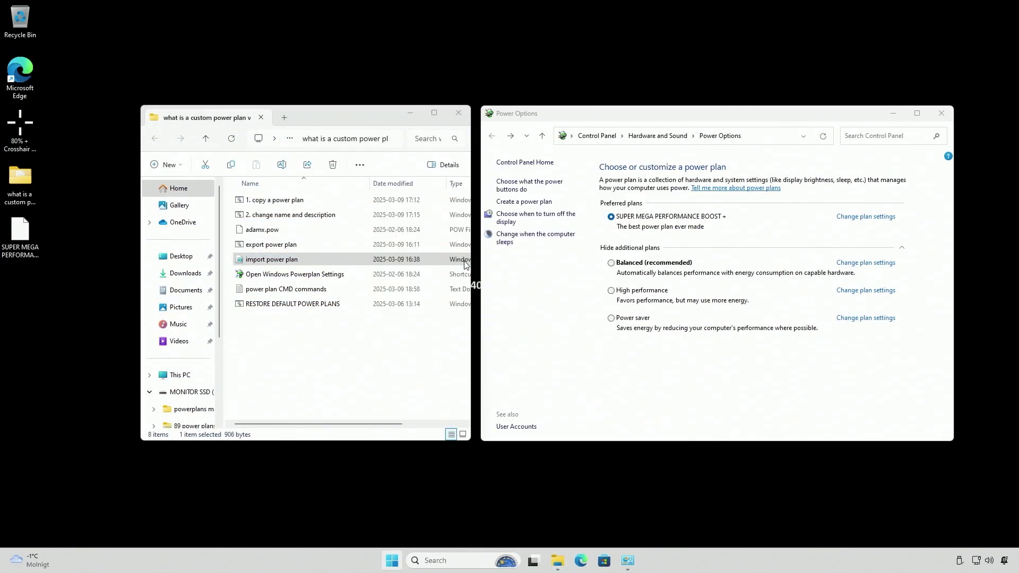
key(super)
text(powersh)
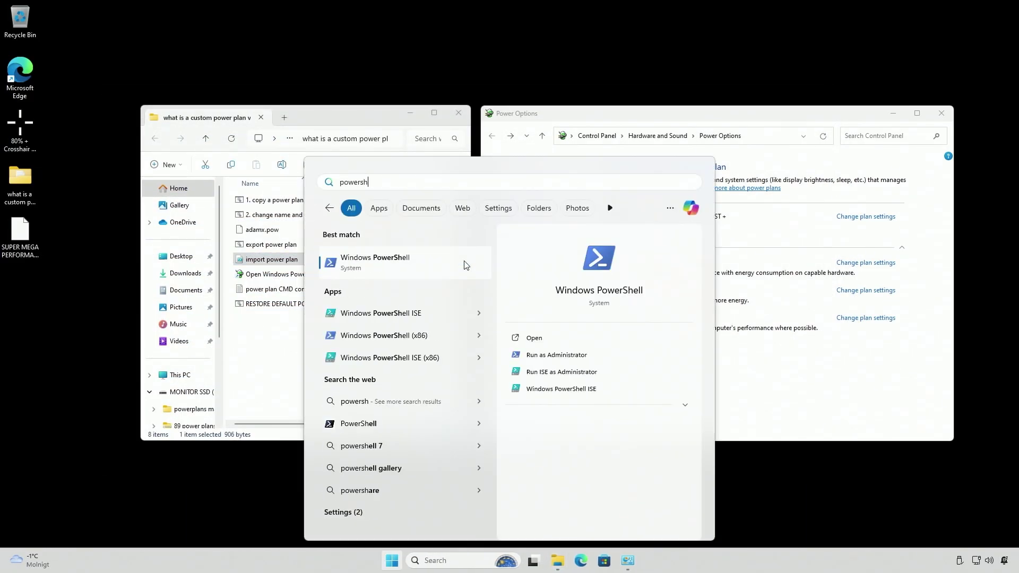
Run the pasted import script in admin PowerShell, choosing adamx.pow from the v1.8 folder.
click(556, 355)
key(ctrl+v)
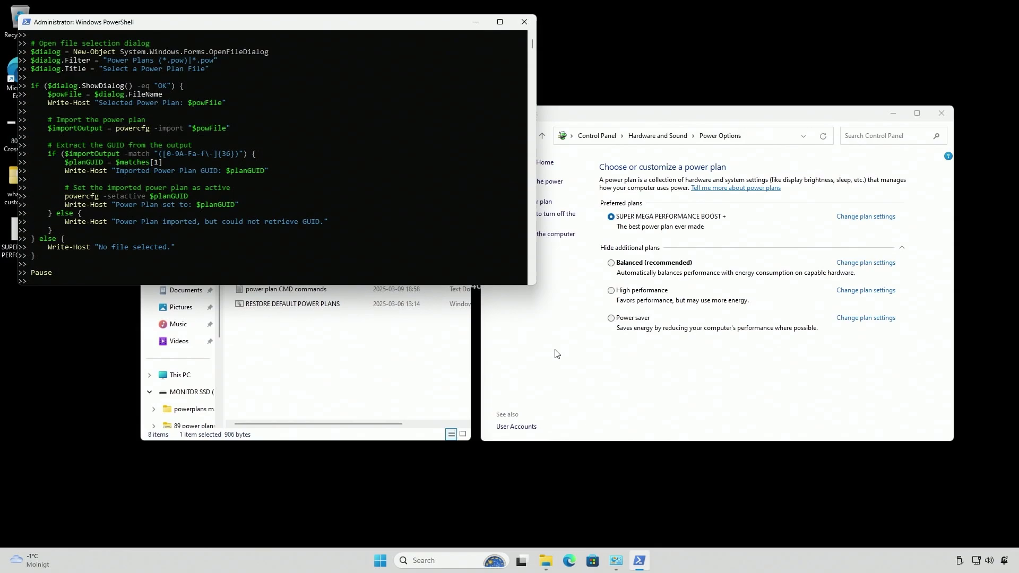
key(Return)
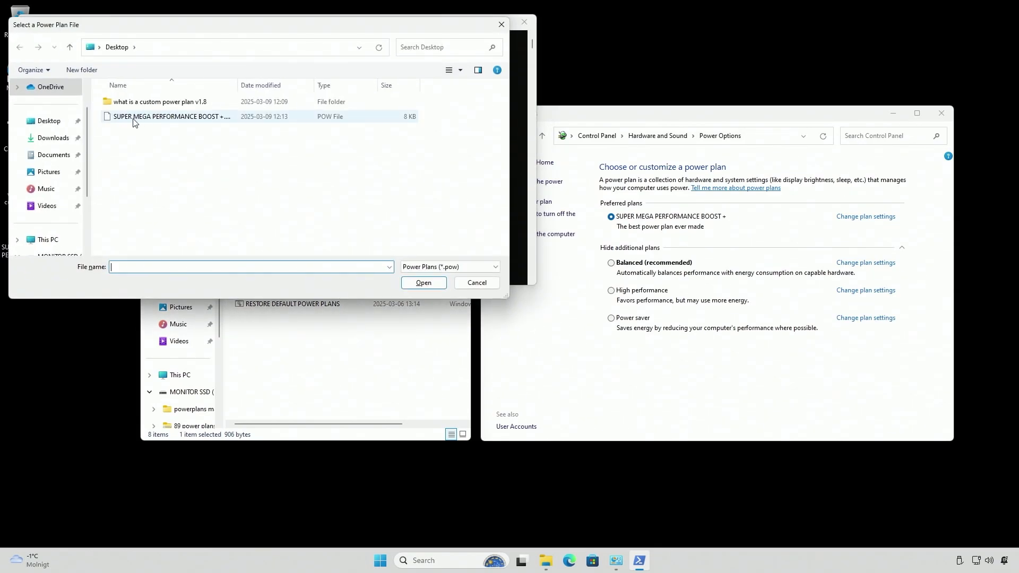
double_click(141, 102)
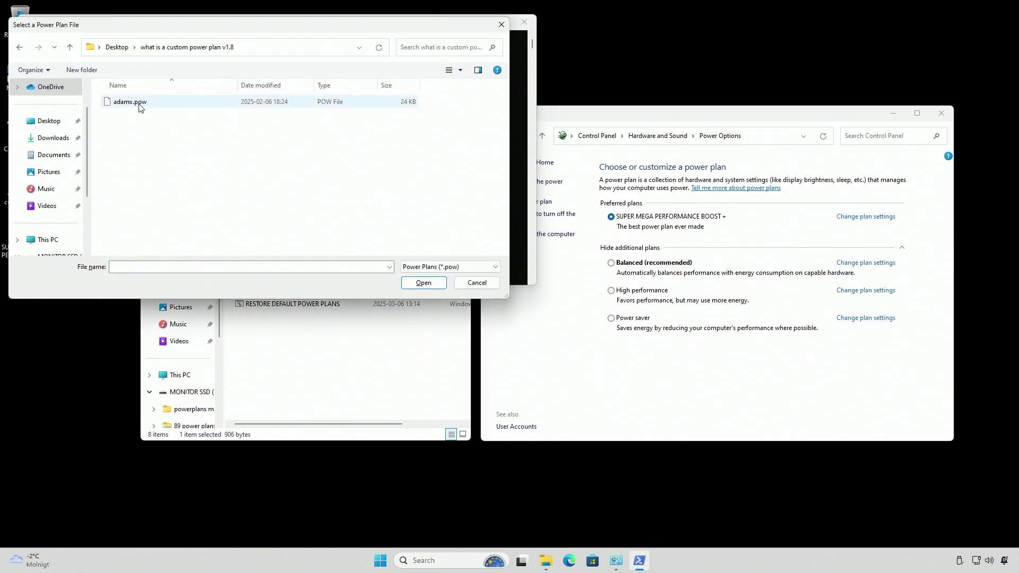
double_click(140, 106)
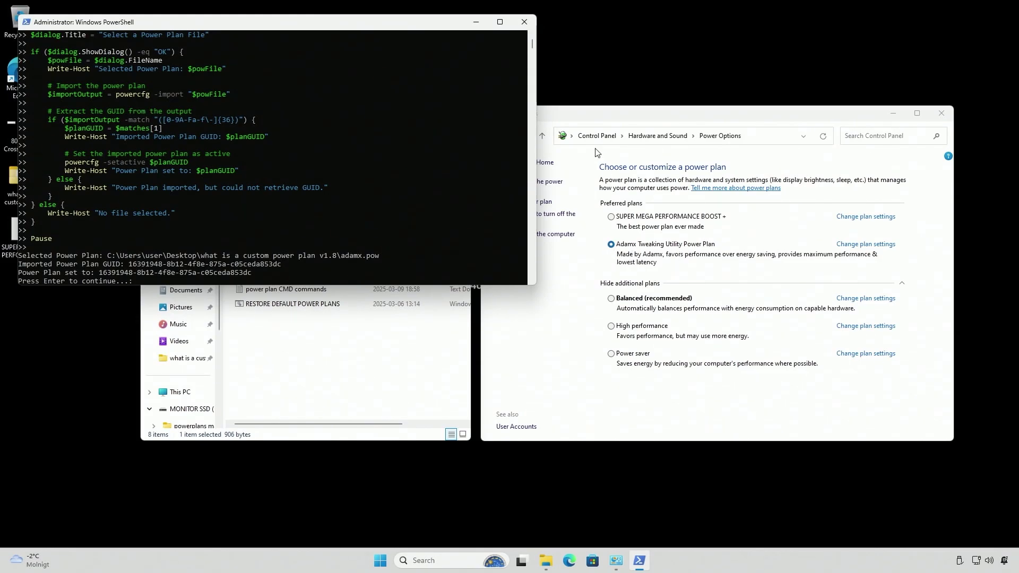
key(Return)
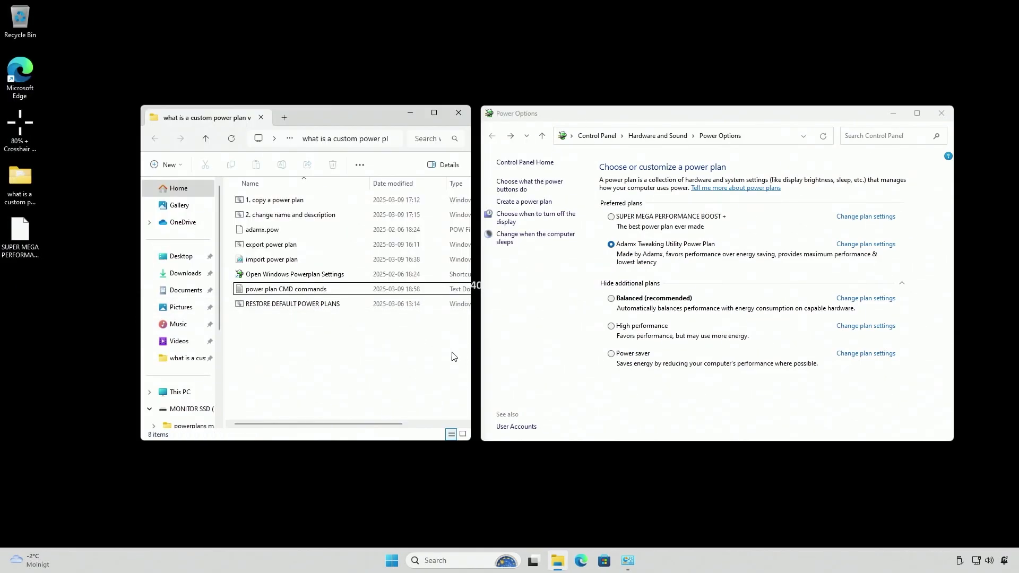